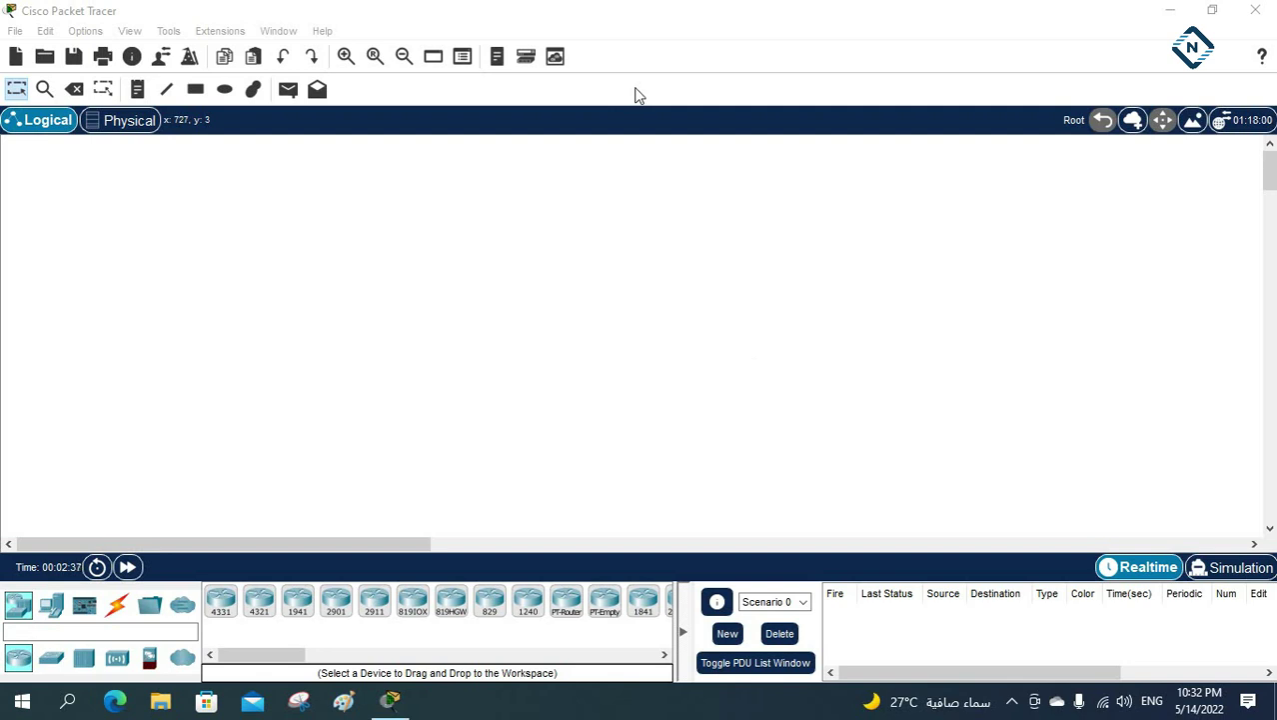
Open the Help menu from the menu bar over the empty Logical workspace.
left_click(327, 30)
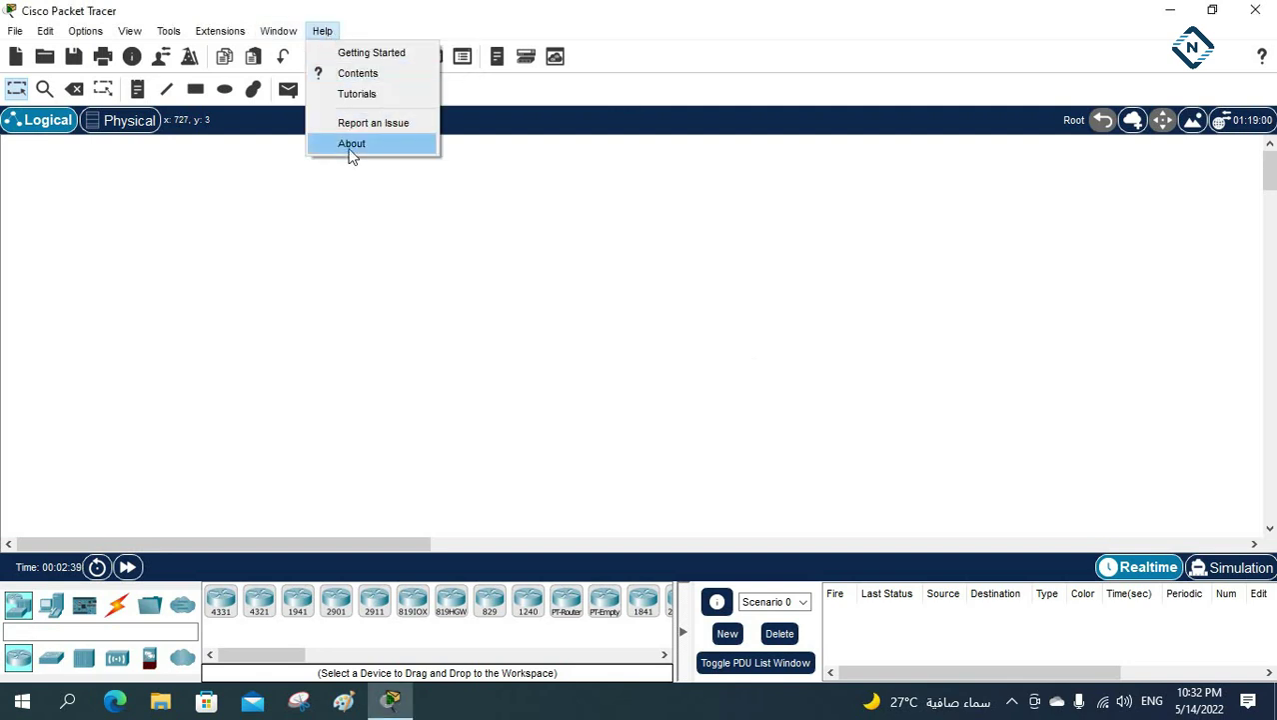
Show Help > About with version 8.1.1.0022 and view its licence agreement.
left_click(350, 145)
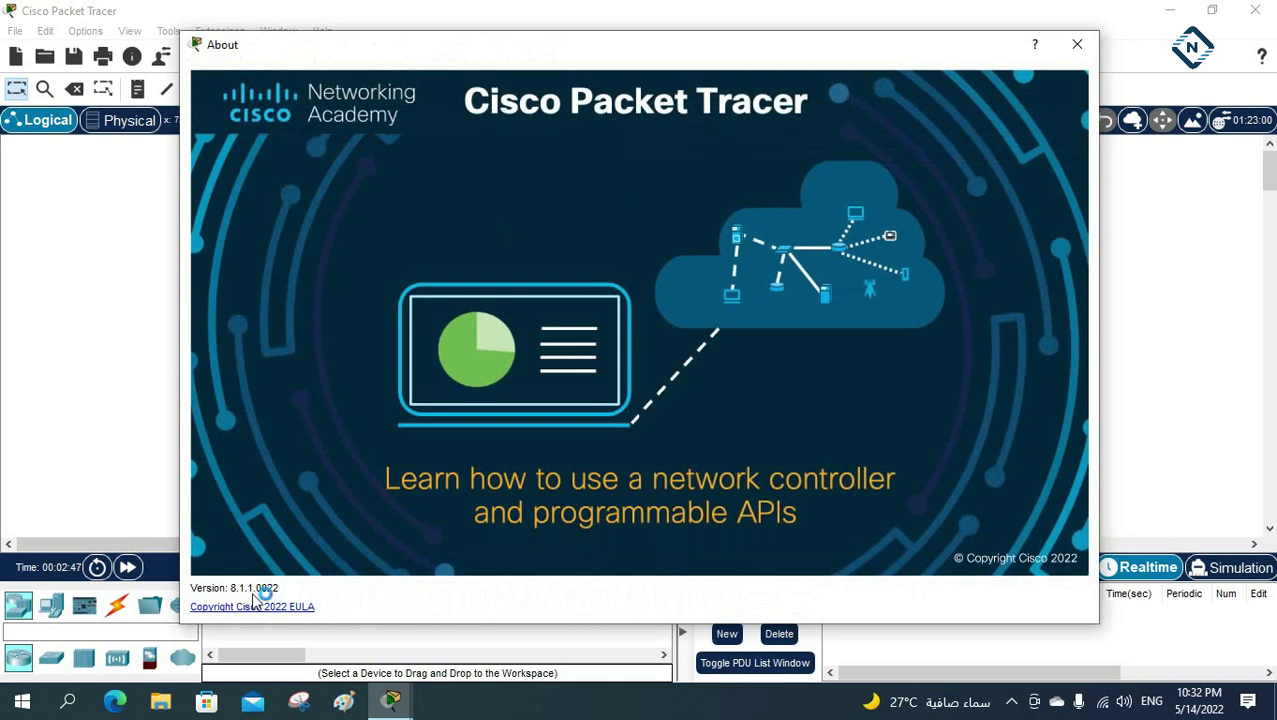
left_click(308, 599)
Close the About window and place two generic PCs, PC0 and PC1, on the workspace.
left_click(1077, 44)
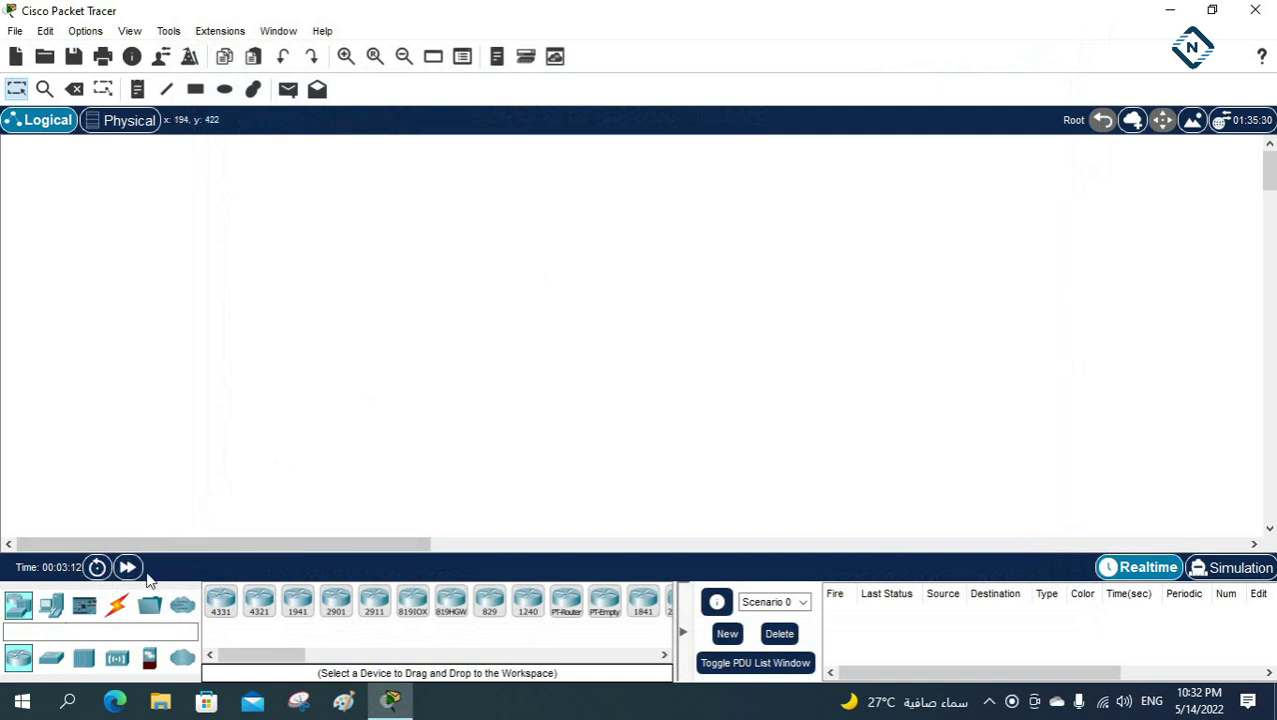
left_click(53, 606)
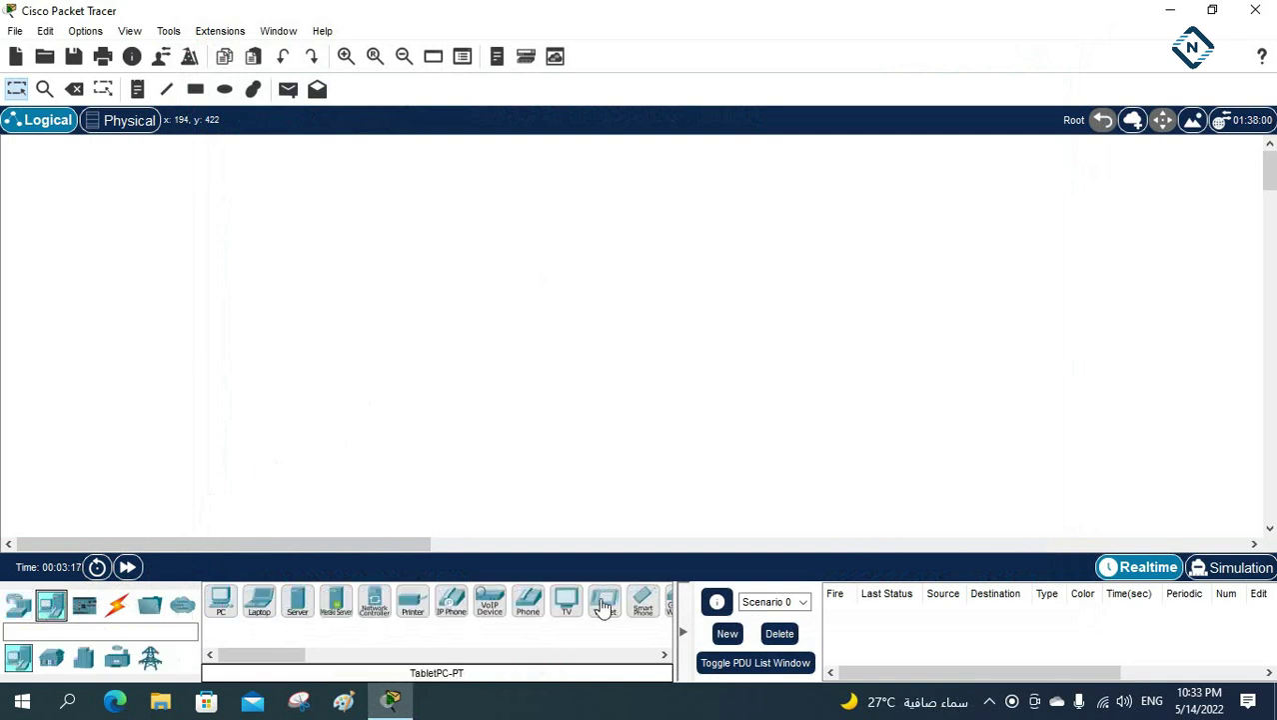
left_click(224, 601)
left_click(303, 372)
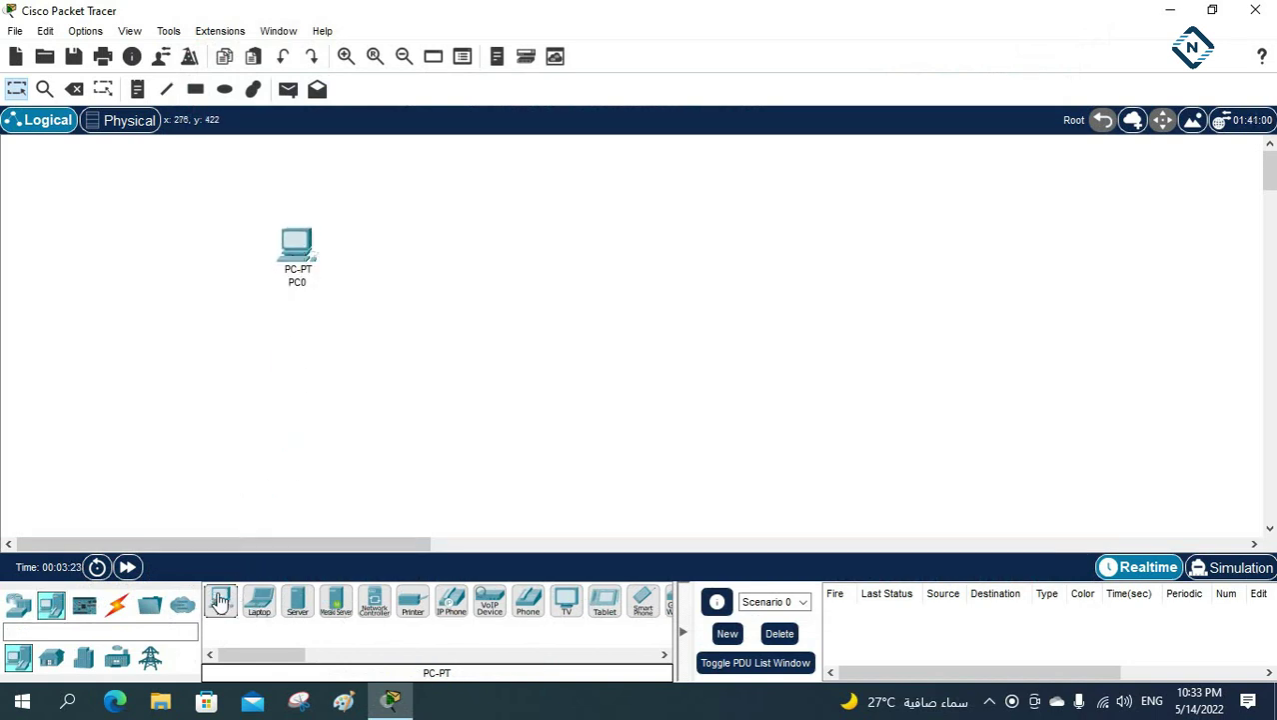
left_click_drag(221, 600, 482, 250)
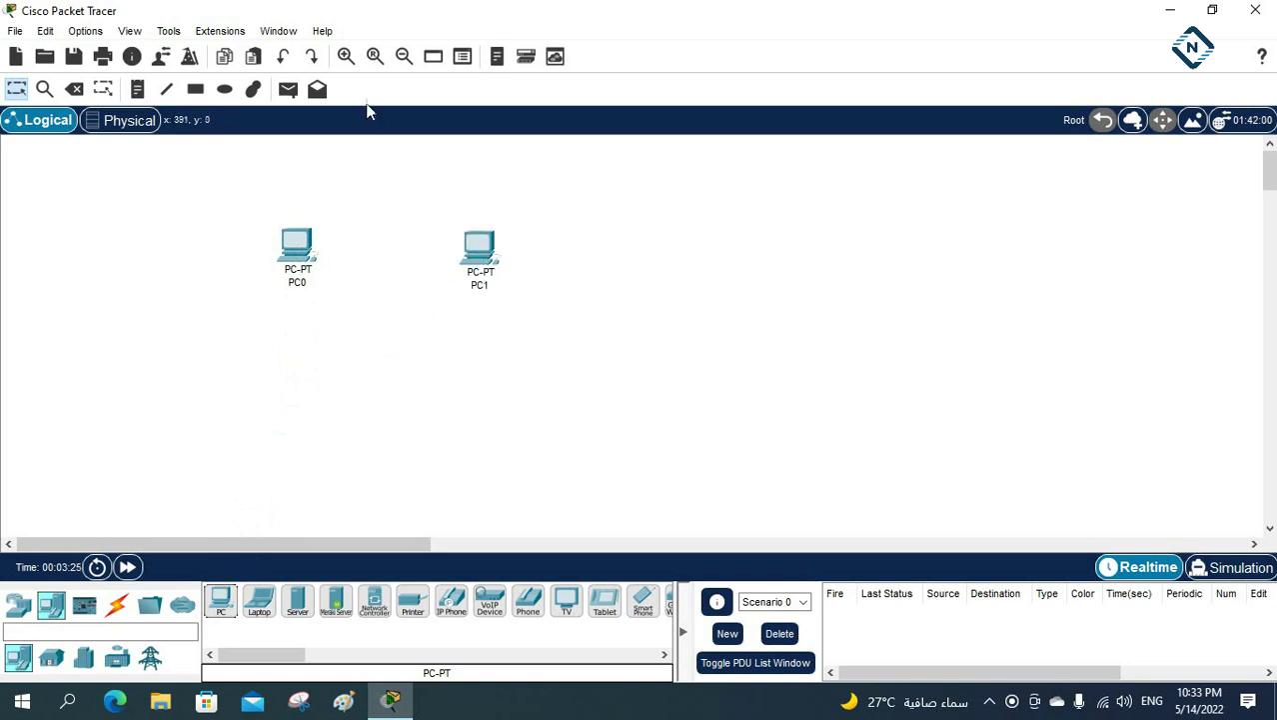
Zoom in and arrange PC0 and PC1 side by side near the top-left.
left_click(344, 57)
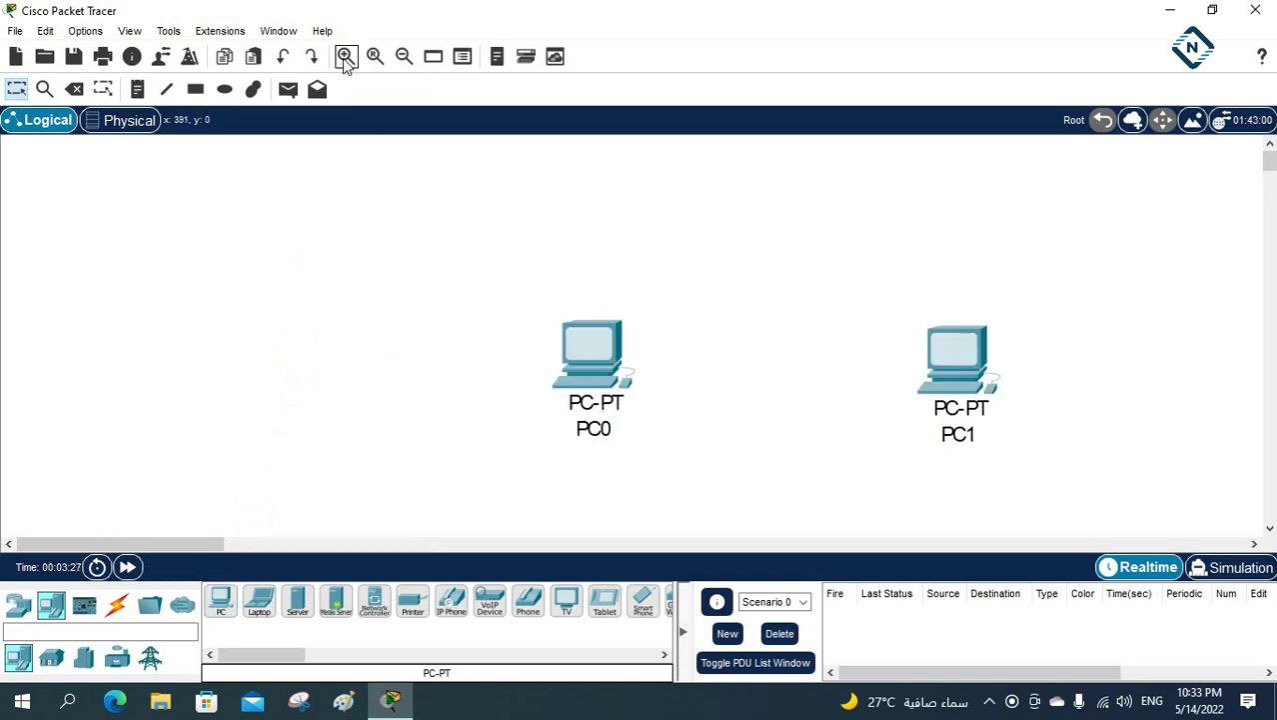
left_click_drag(570, 353, 258, 236)
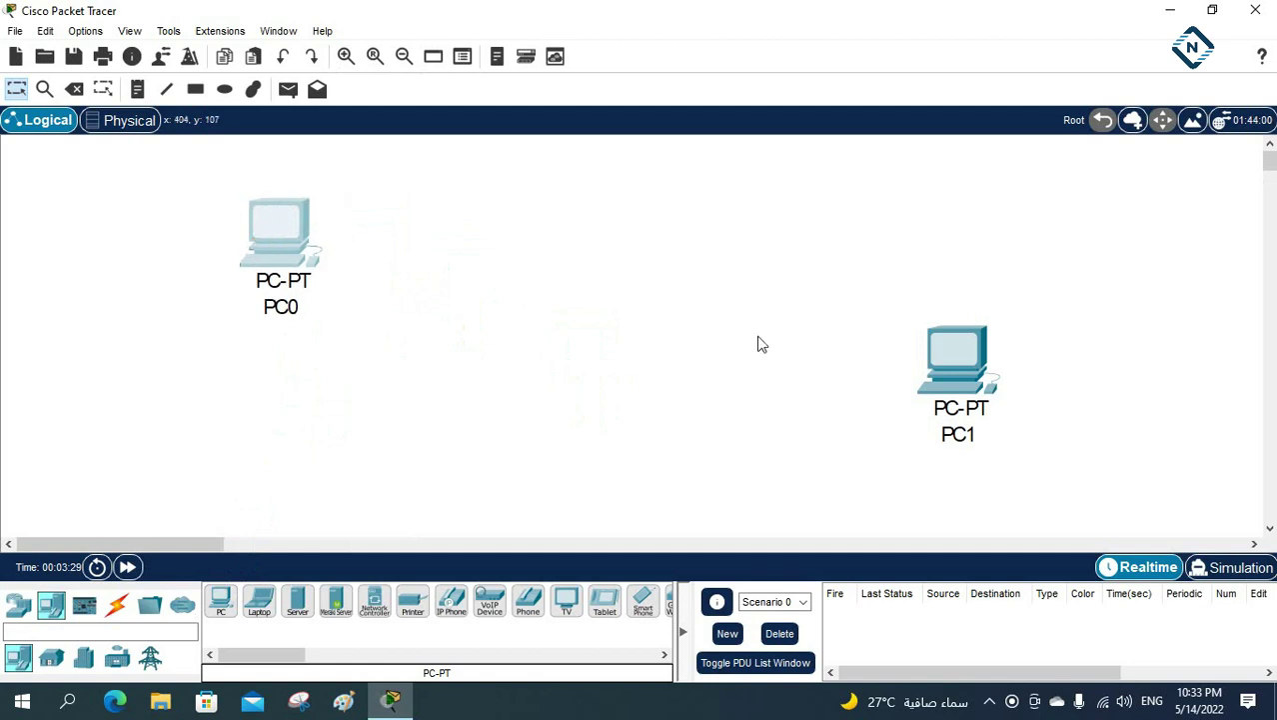
mouse_move(929, 364)
left_mouse_down()
mouse_move(521, 196)
mouse_move(535, 224)
left_mouse_up()
Rename PC0 to 'PC1-192.168.1.1' and copy the new name.
left_click(281, 308)
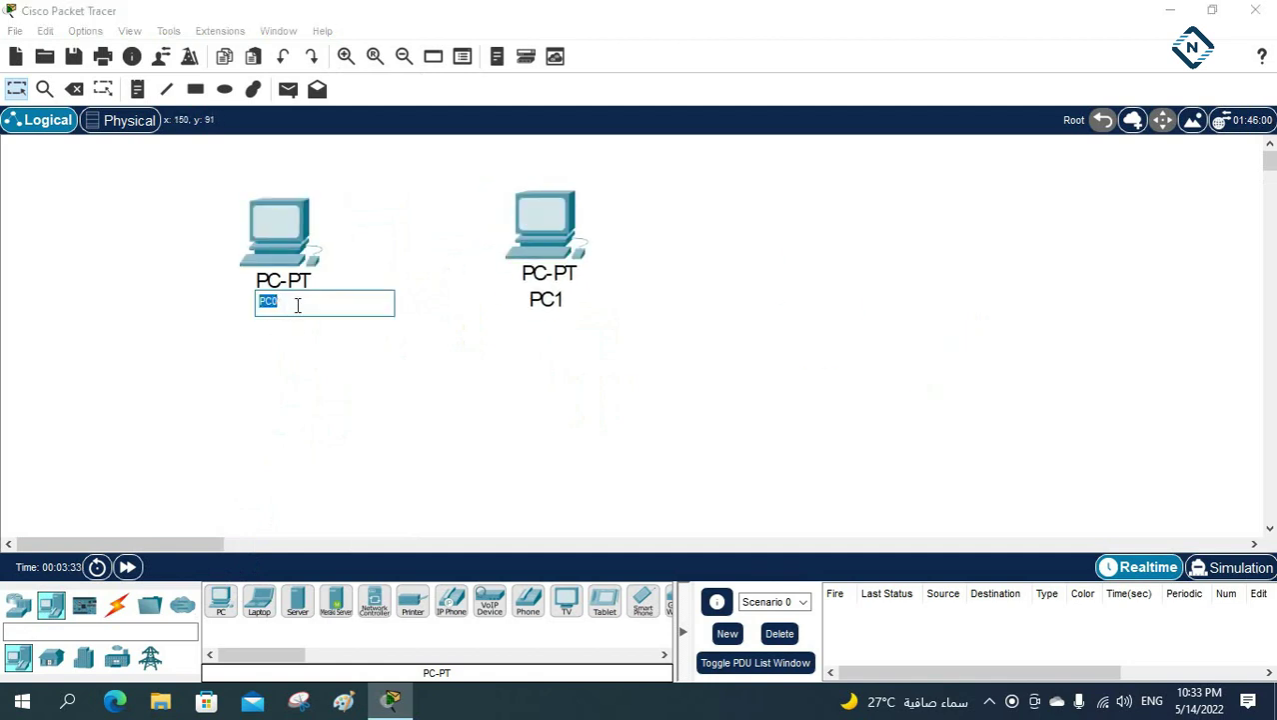
type("PC1-192.168.1.1")
left_click_drag(365, 303, 206, 304)
key("ctrl+c")
left_click(352, 398)
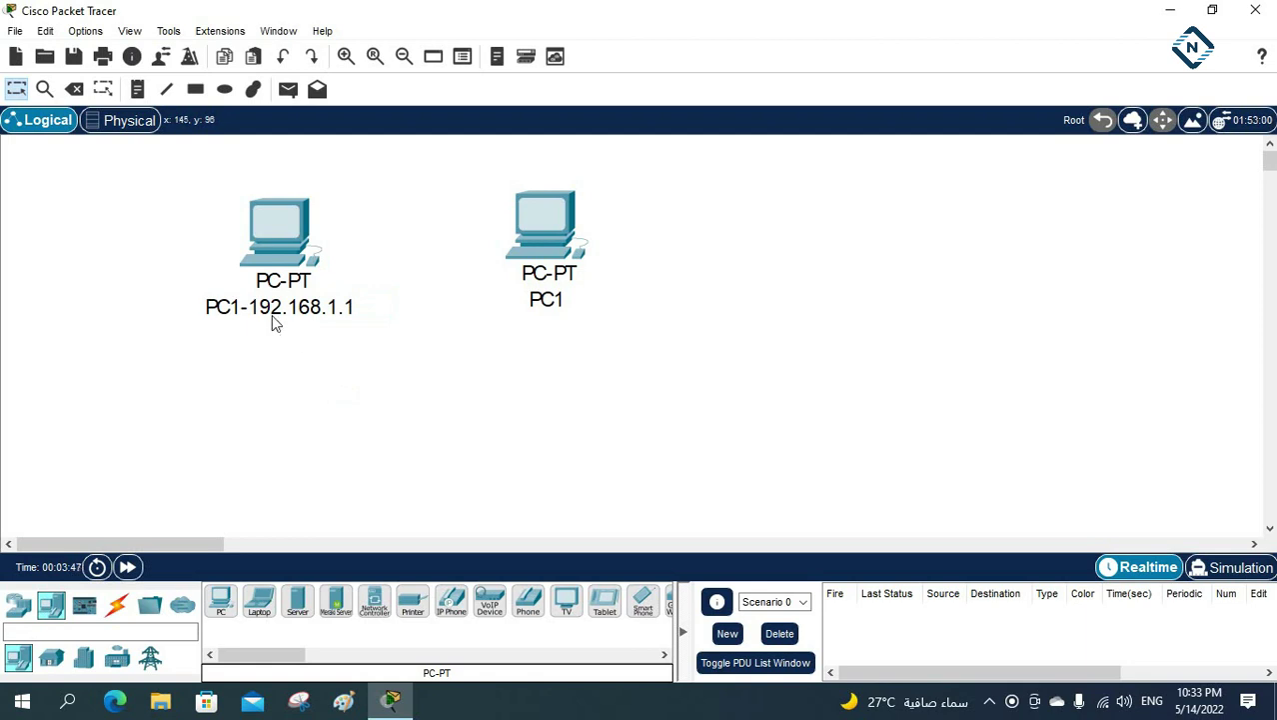
Rename the second PC to 'PC2-192.168.1.2' by editing the pasted name.
mouse_move(274, 317)
left_click(545, 298)
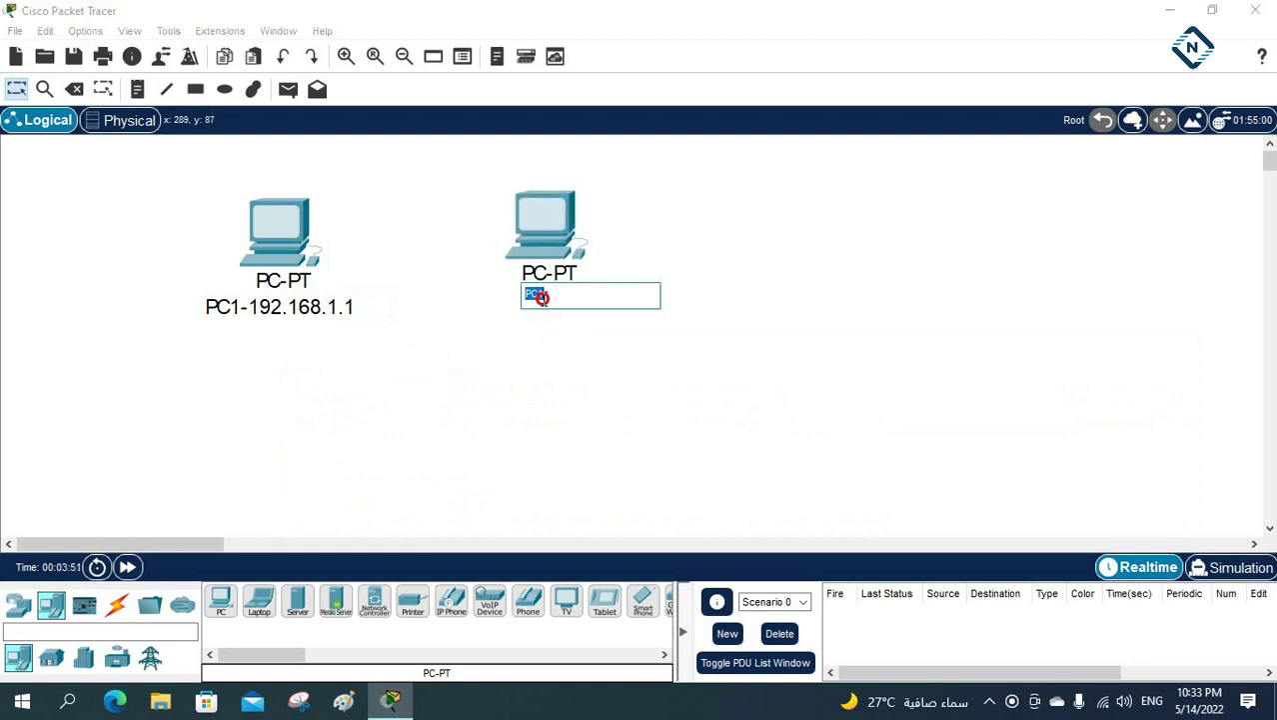
key("ctrl+v")
key("BackSpace")
type("2")
left_click(612, 296)
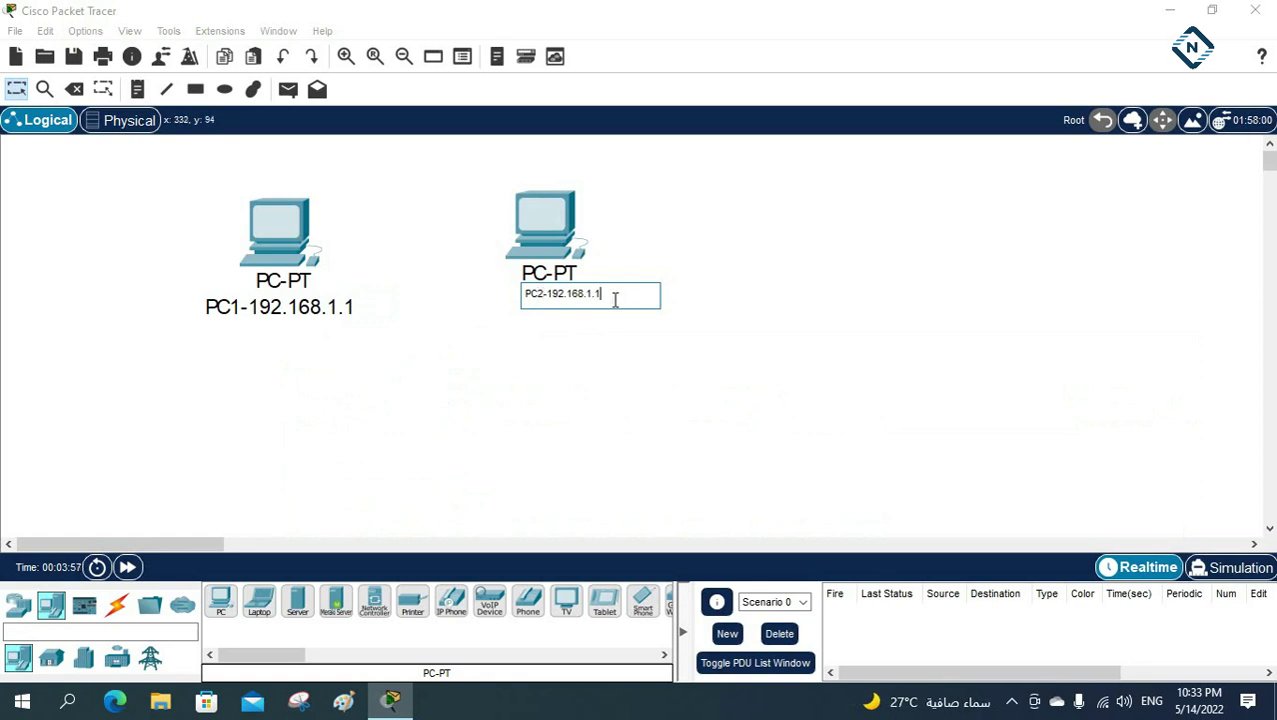
key("BackSpace")
type("2")
left_click(542, 373)
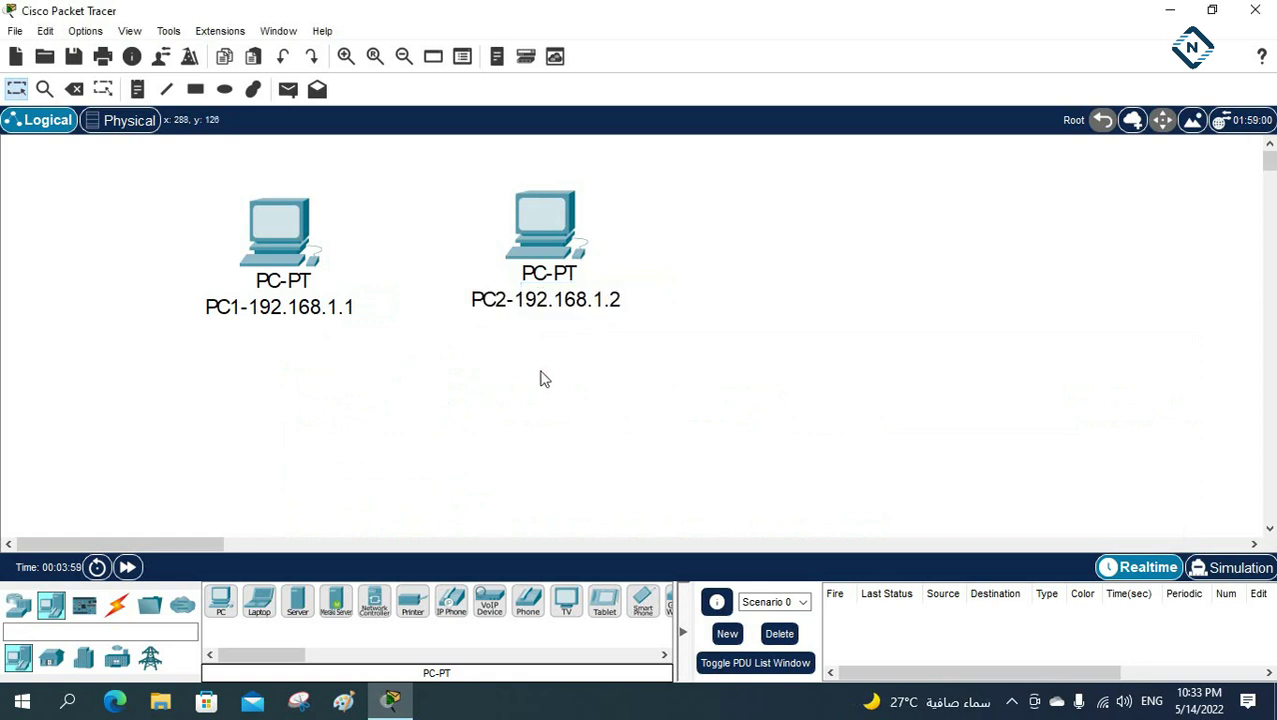
left_click_drag(568, 234, 581, 240)
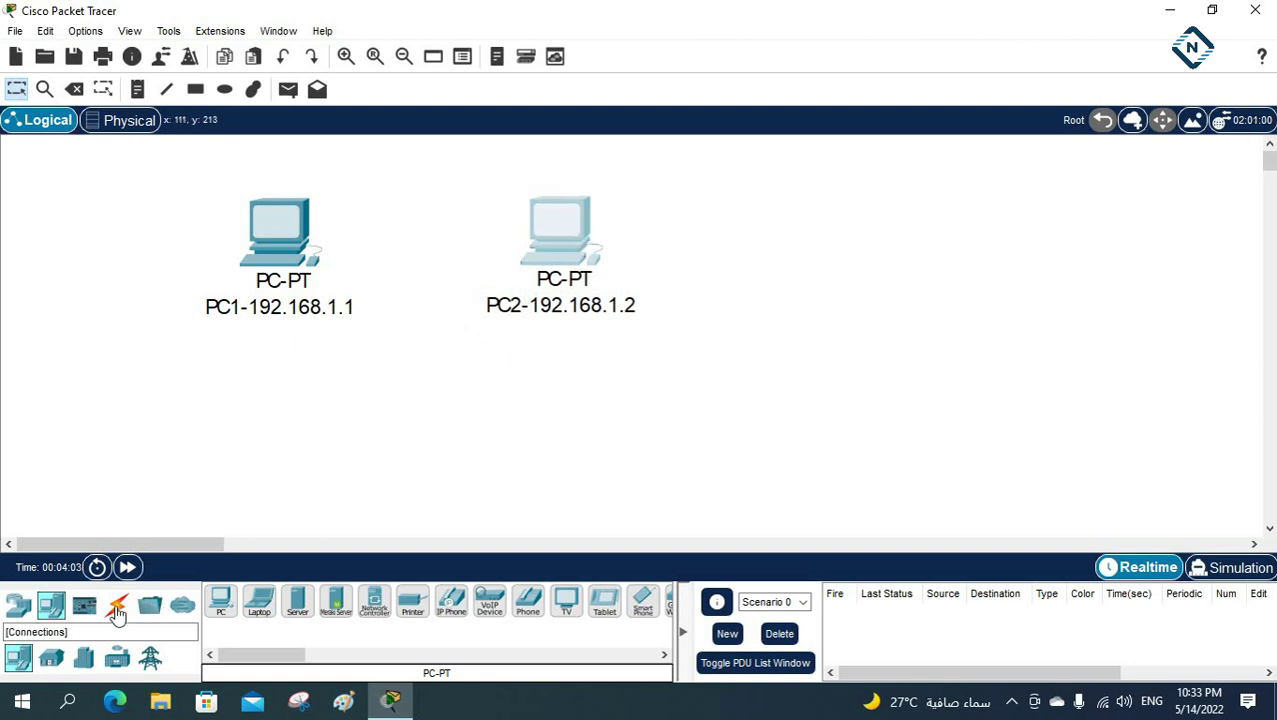
Browse the console, straight-through and cross-over cables, then select Automatically Choose Connection Type.
left_click(118, 608)
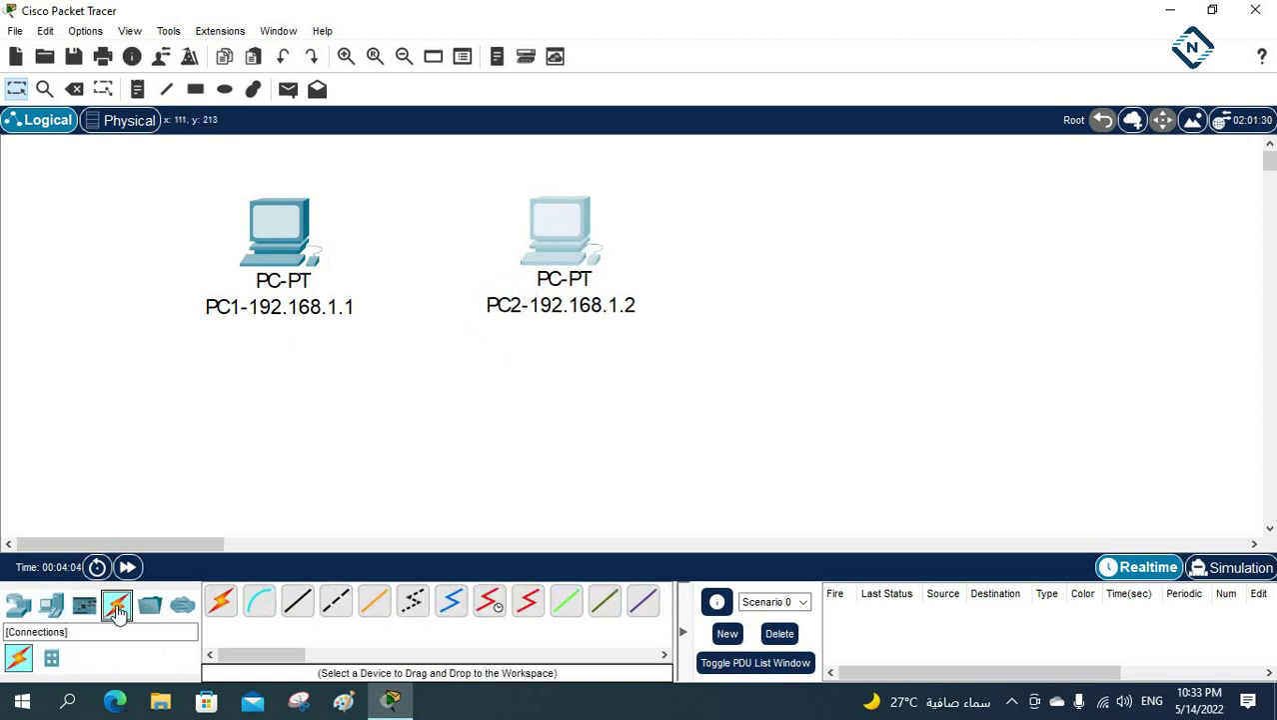
left_click(226, 605)
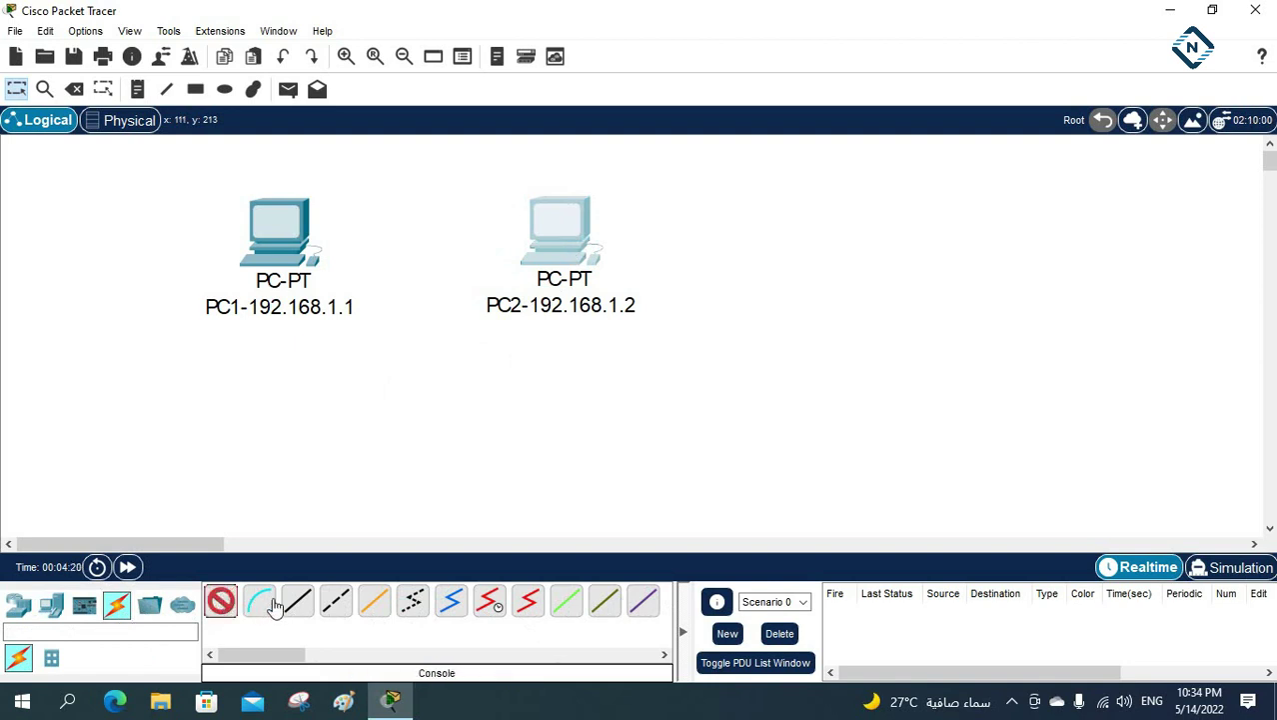
left_click(261, 602)
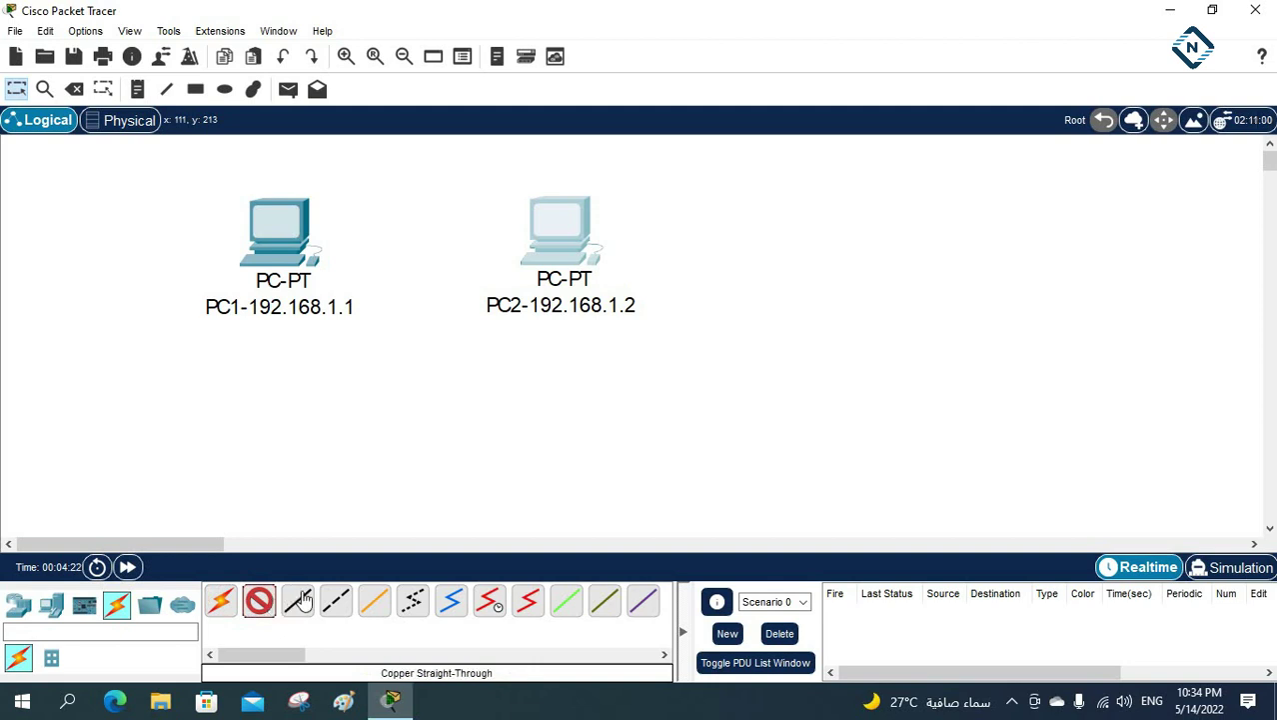
left_click(306, 602)
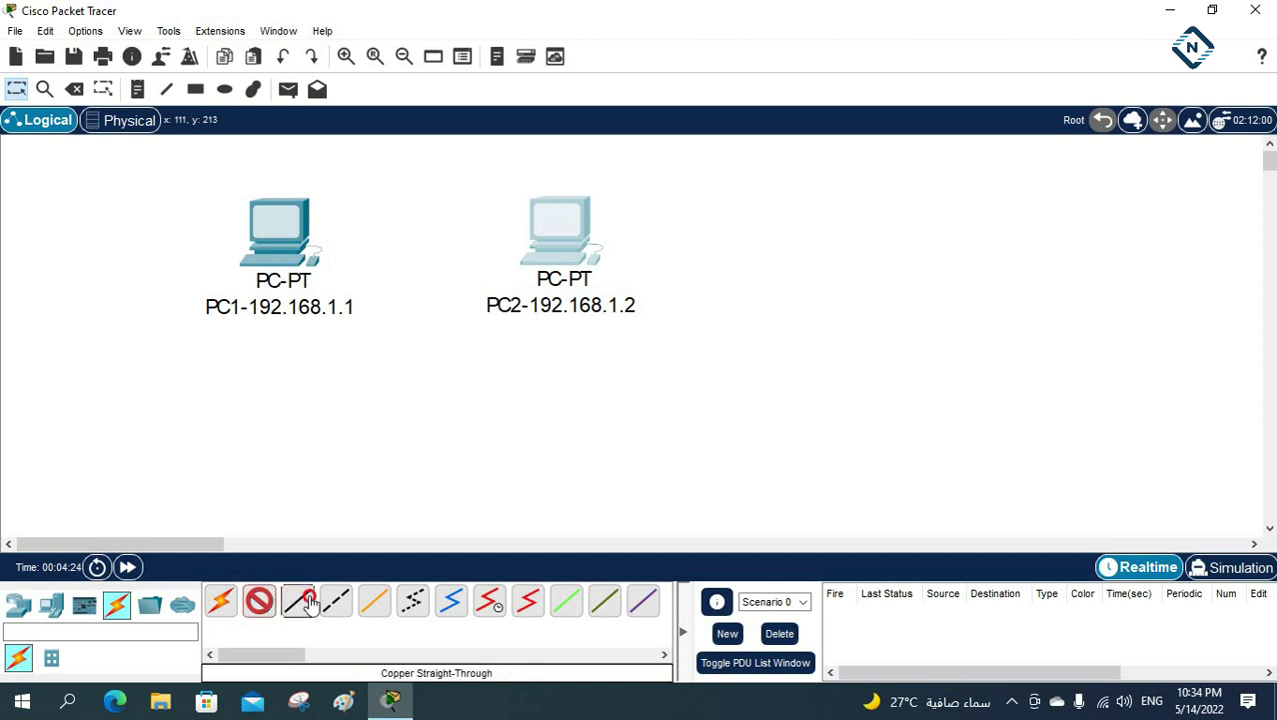
left_click(336, 599)
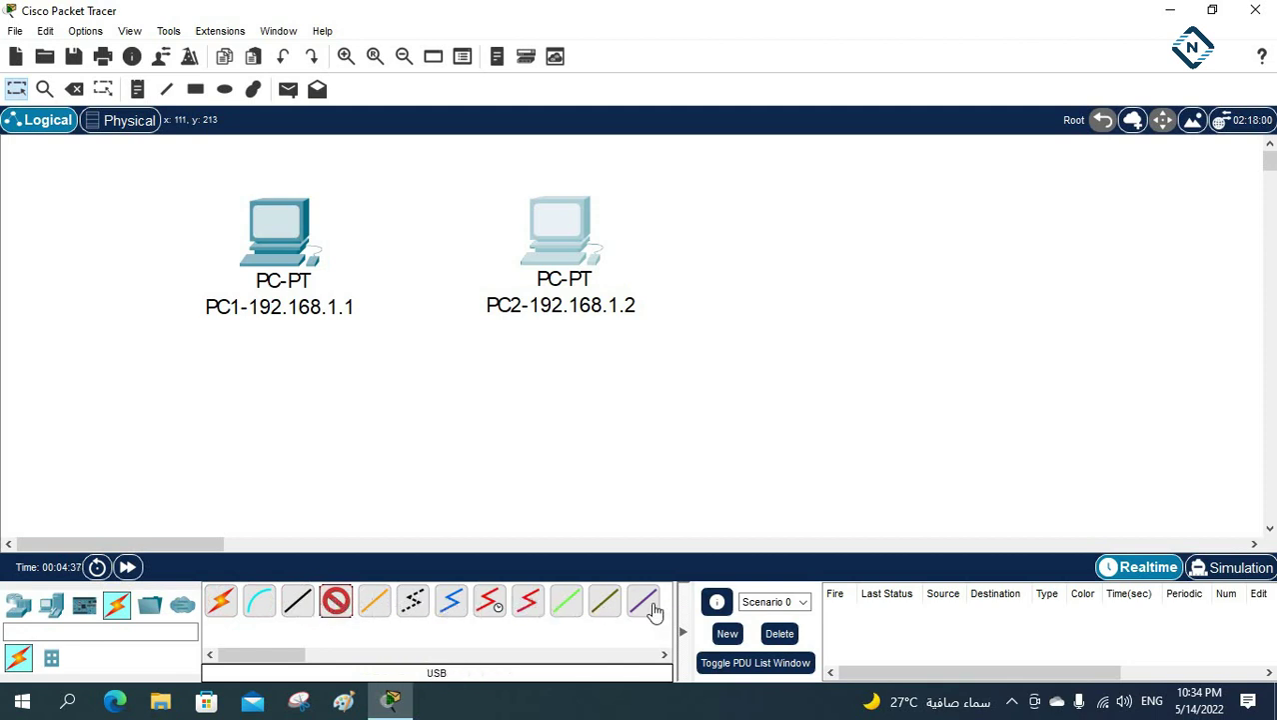
left_click(224, 604)
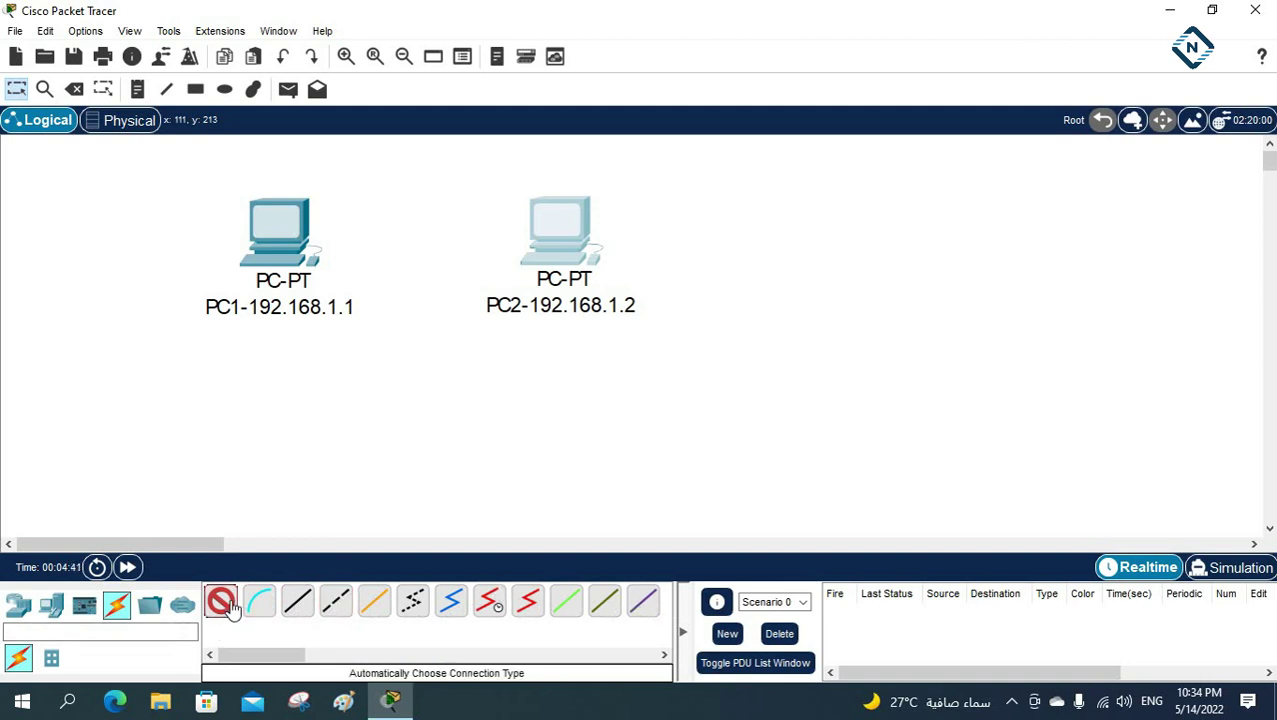
Cable PC1 to PC2 Fa0-to-Fa0 automatically and move PC2 further right.
left_click(283, 237)
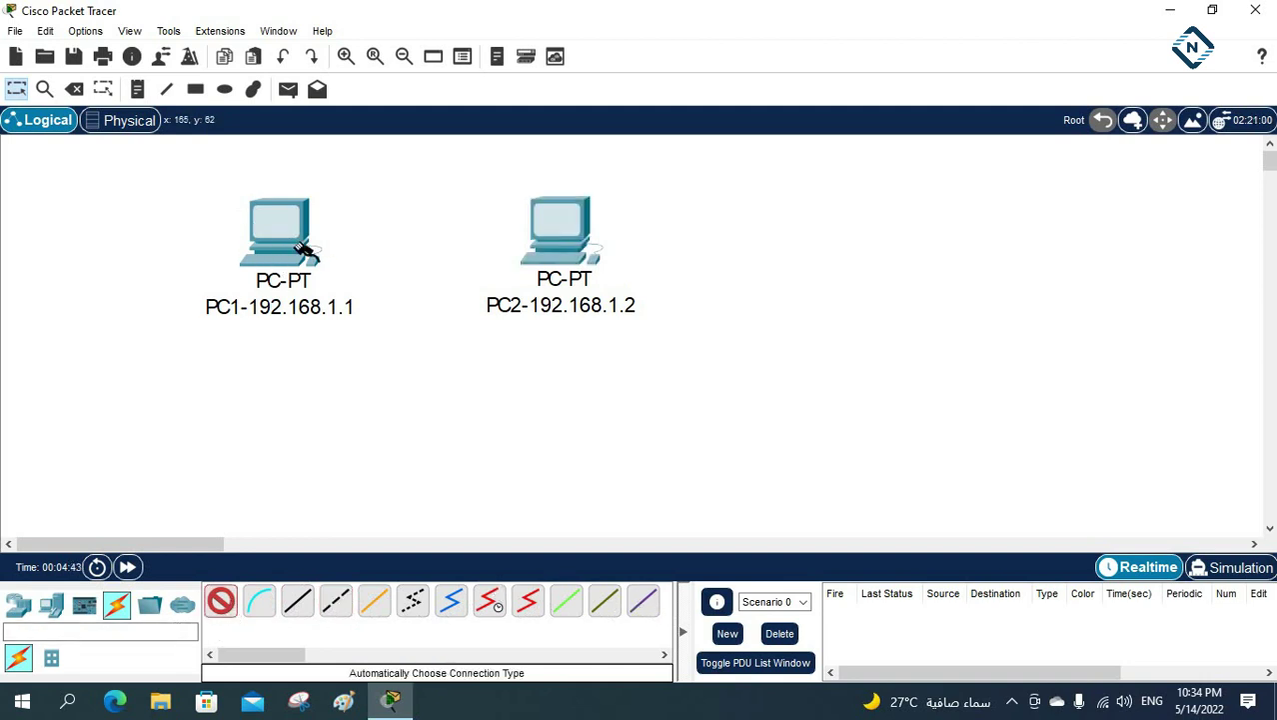
left_click(565, 242)
left_click_drag(566, 242, 594, 240)
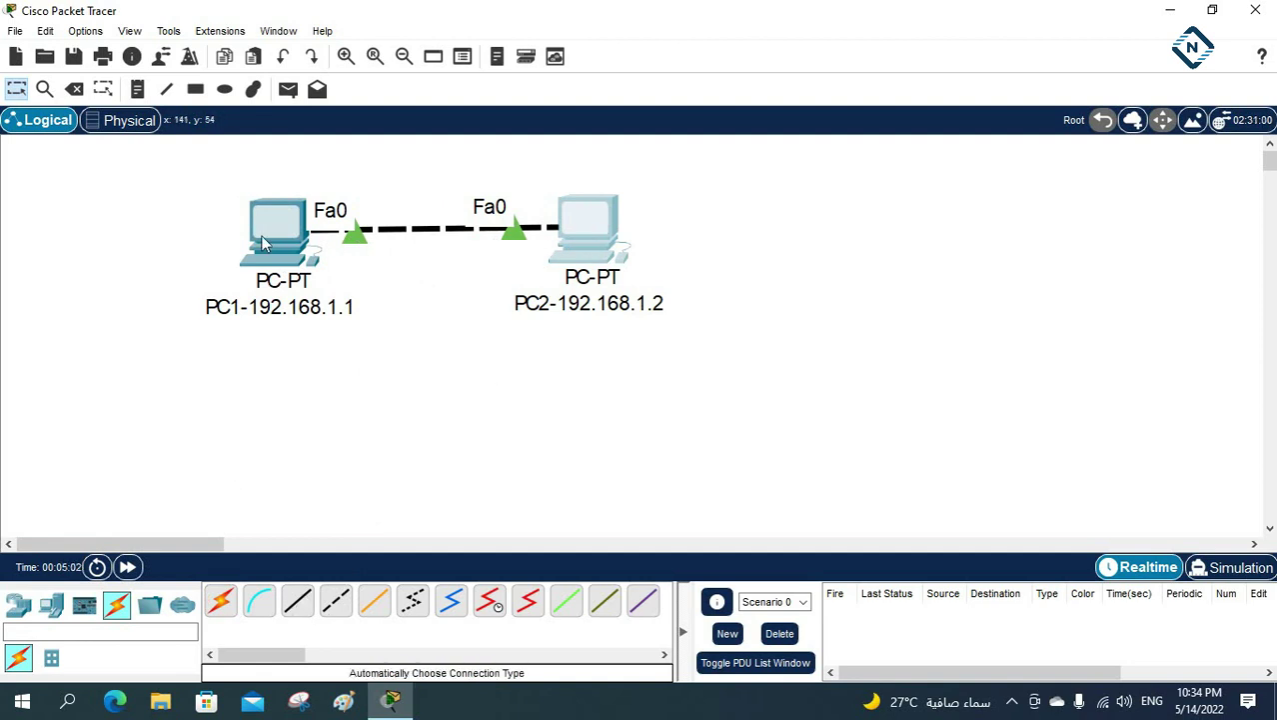
left_click_drag(587, 232, 603, 232)
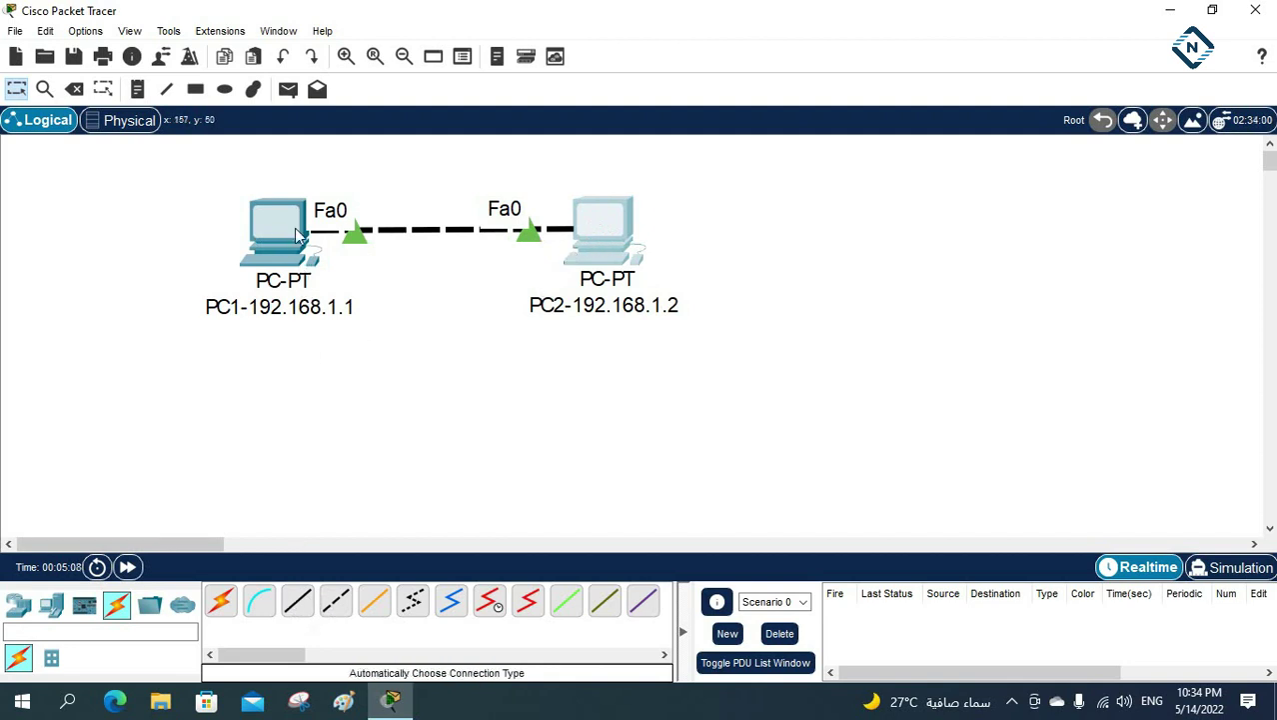
left_click_drag(613, 242, 647, 242)
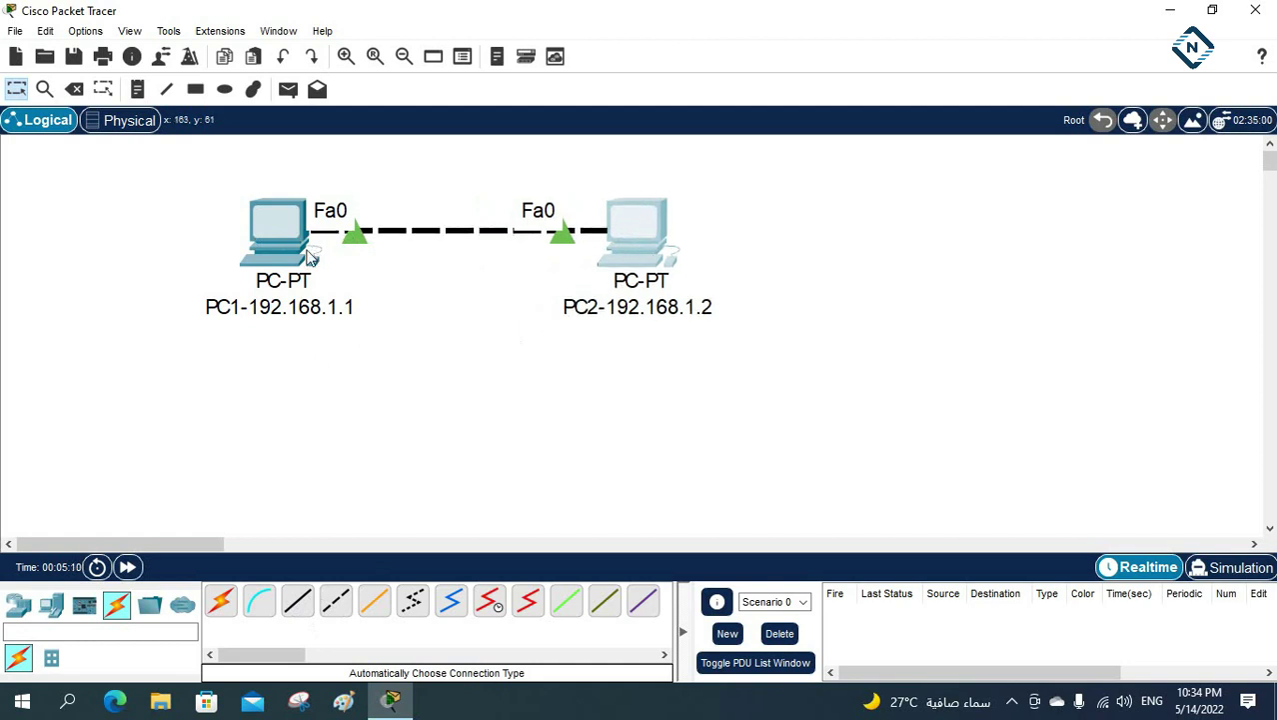
mouse_move(309, 258)
In PC1's IP Configuration enter 192.168.1.1, auto-fill mask 255.255.255.0, then close the window.
left_click(283, 240)
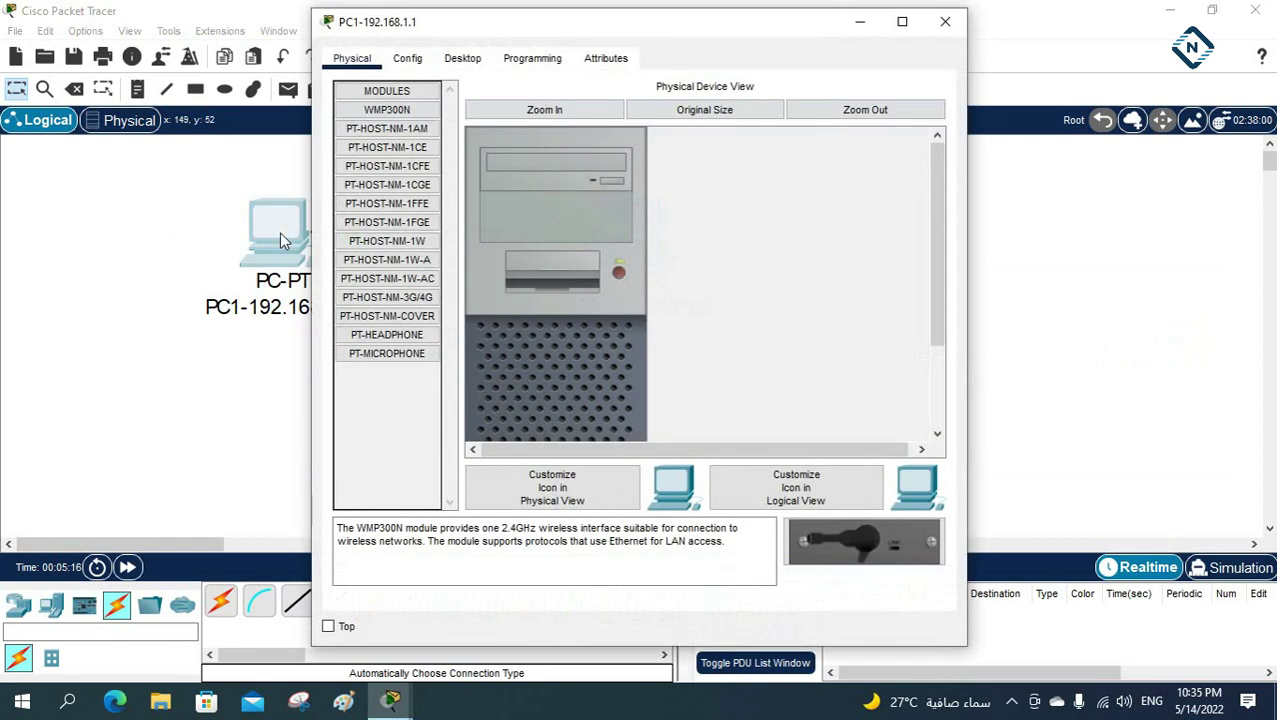
left_click(465, 60)
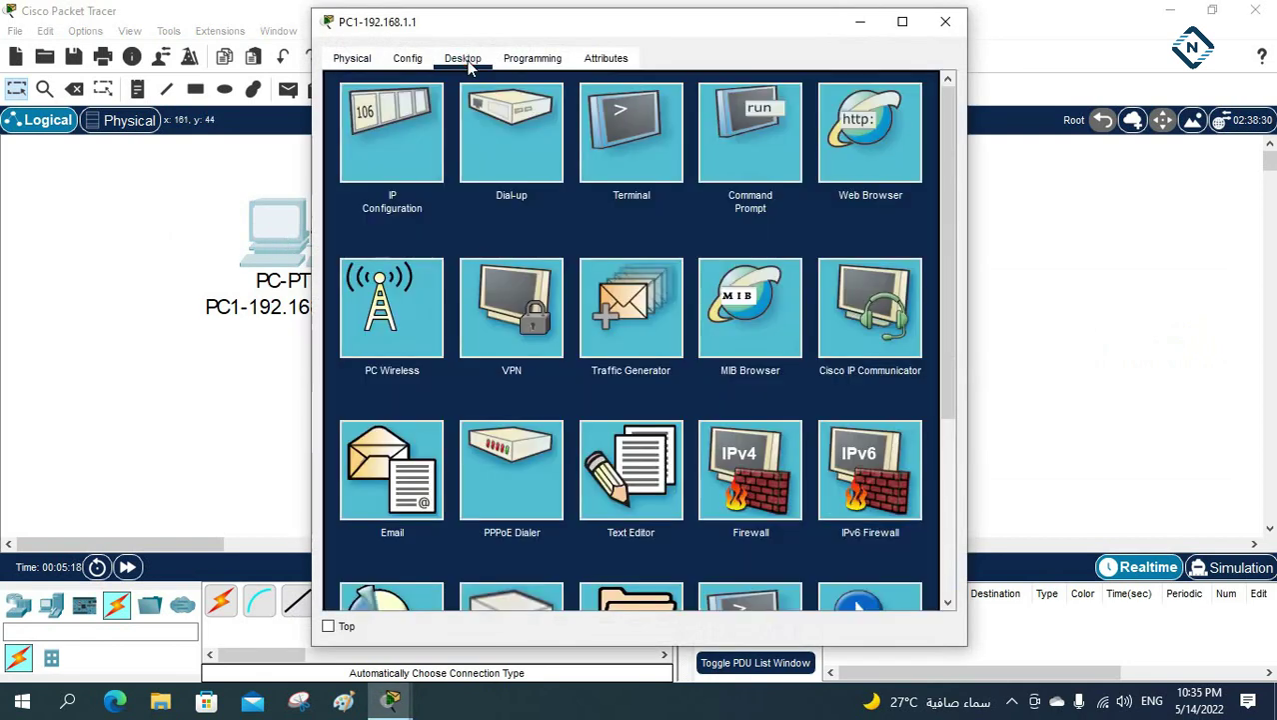
left_click(384, 164)
left_click(544, 189)
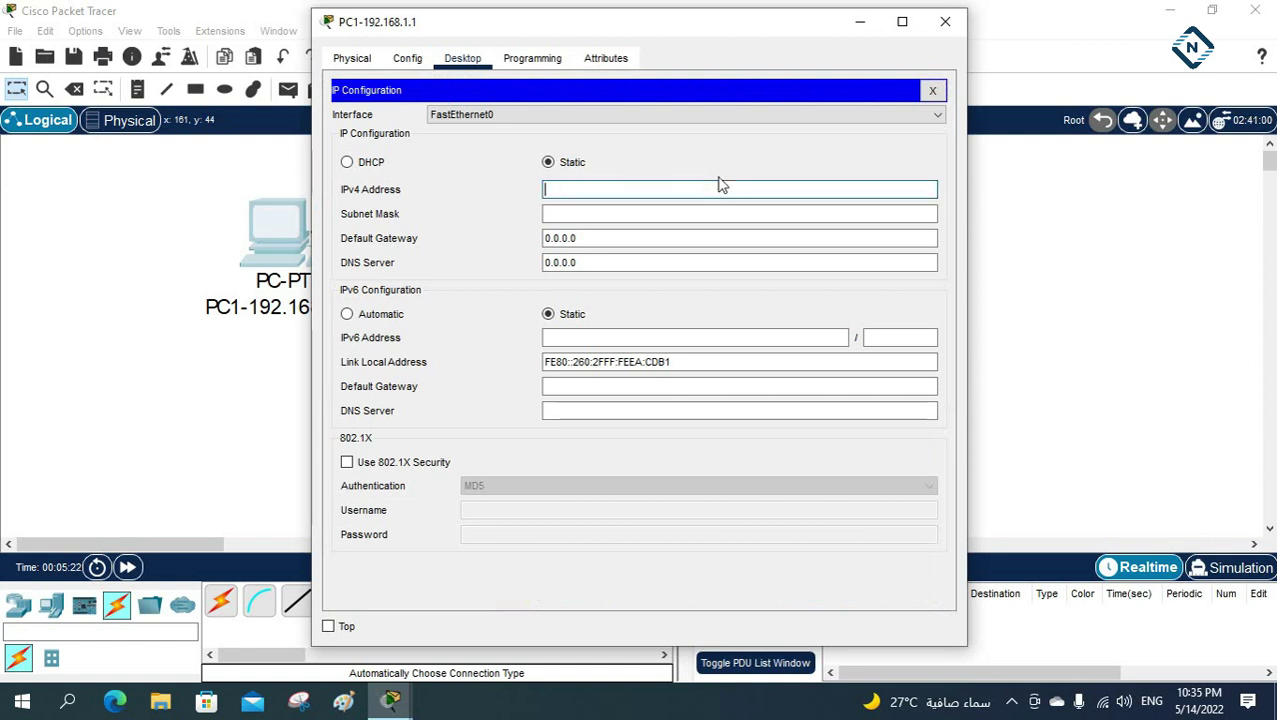
left_click_drag(698, 32, 851, 31)
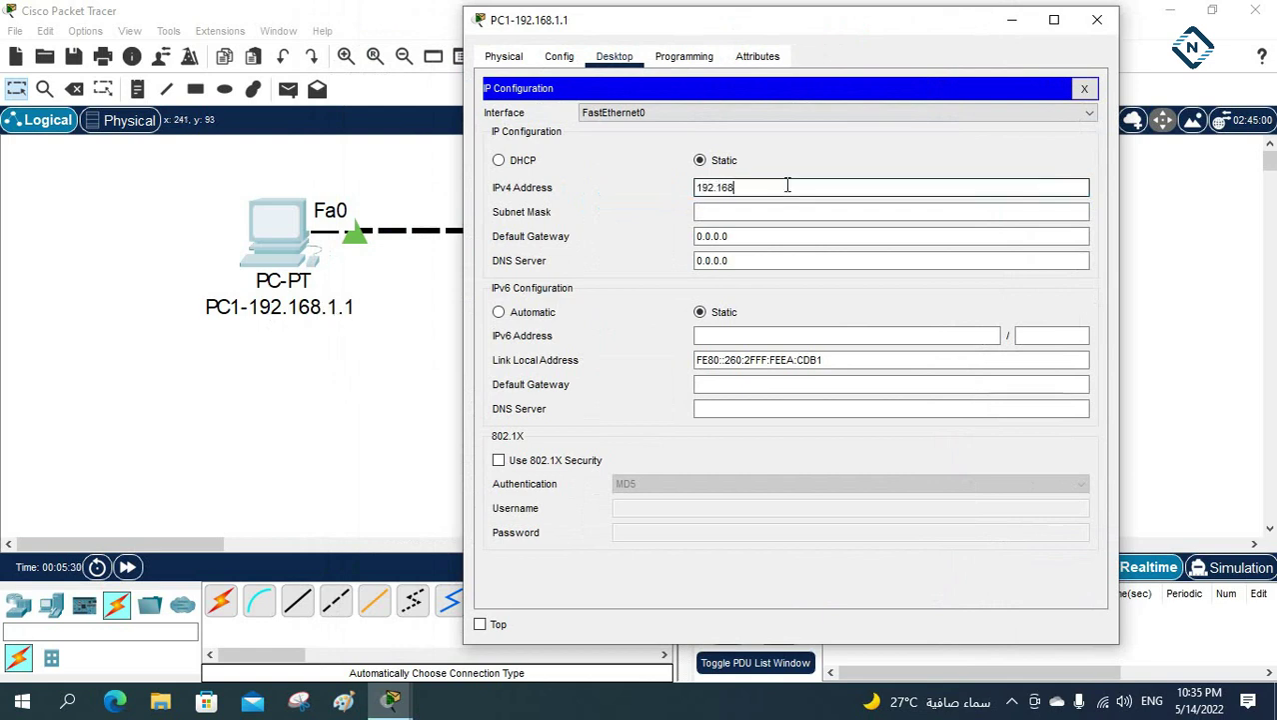
type(".1.1")
left_click(735, 211)
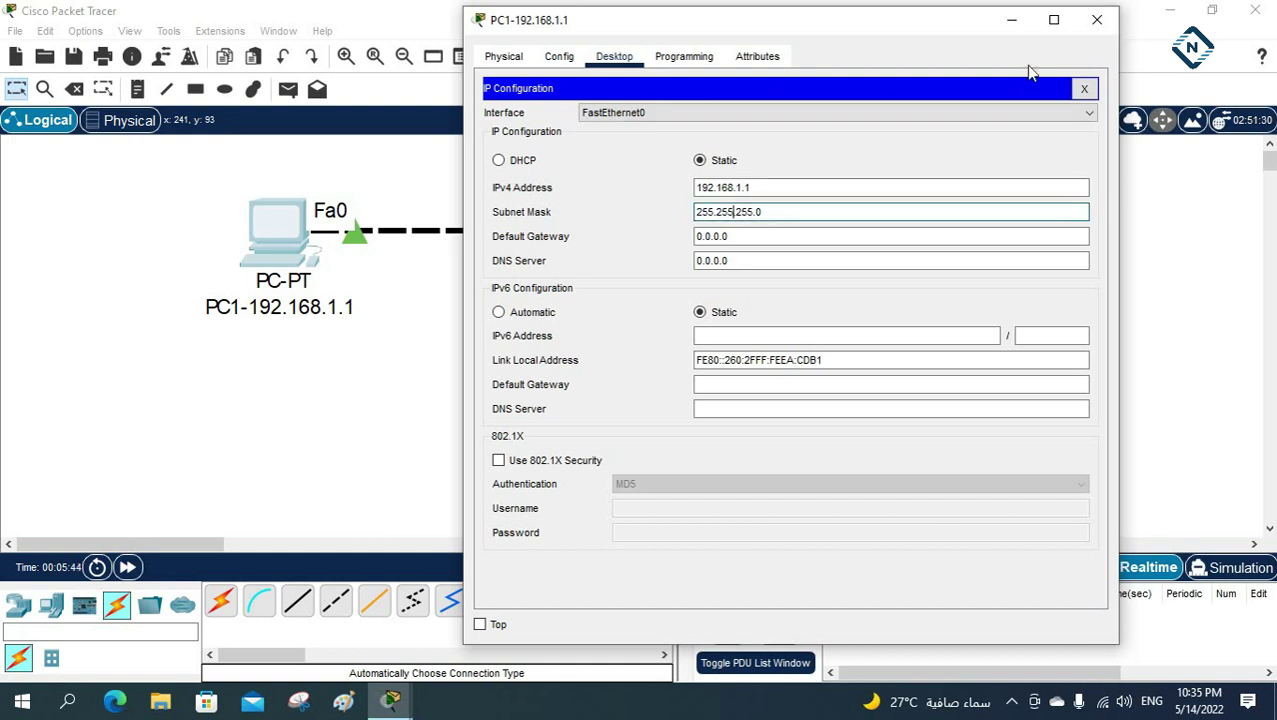
left_click_drag(732, 235, 701, 235)
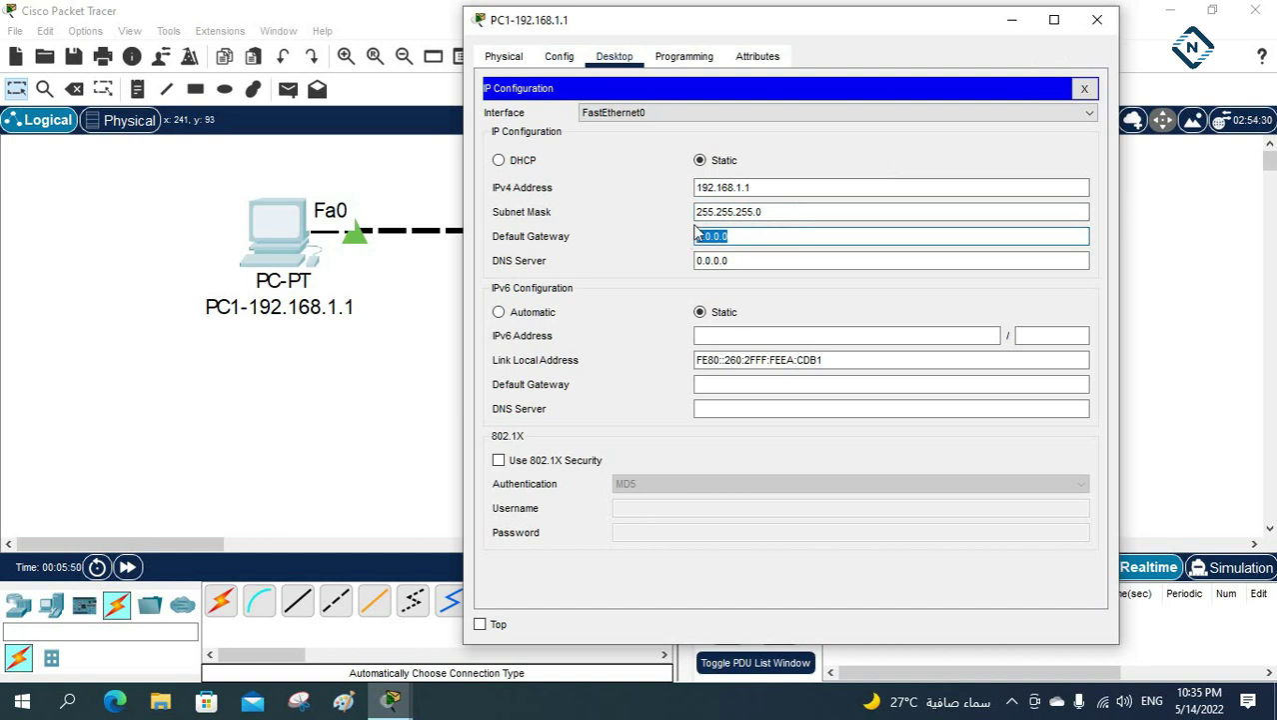
left_click(1098, 22)
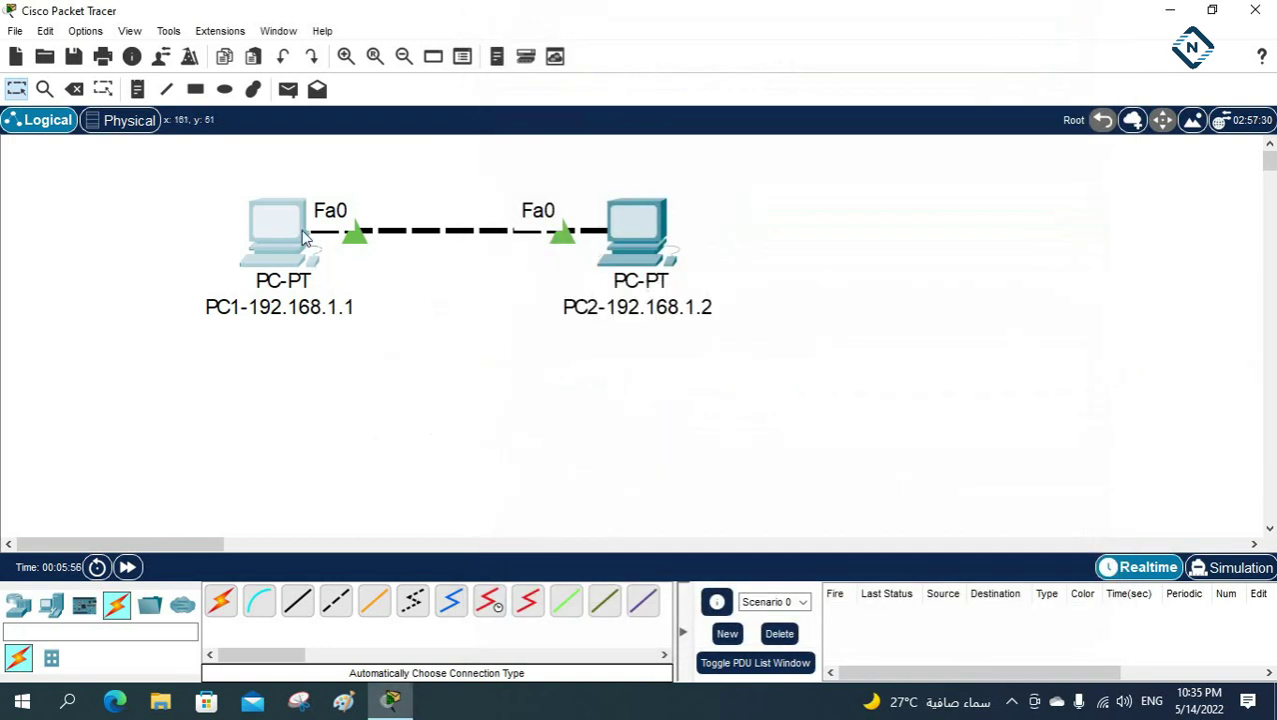
Enter IPv4 address 192.168.1.2 in PC2's Desktop IP Configuration.
mouse_move(296, 238)
left_click(629, 233)
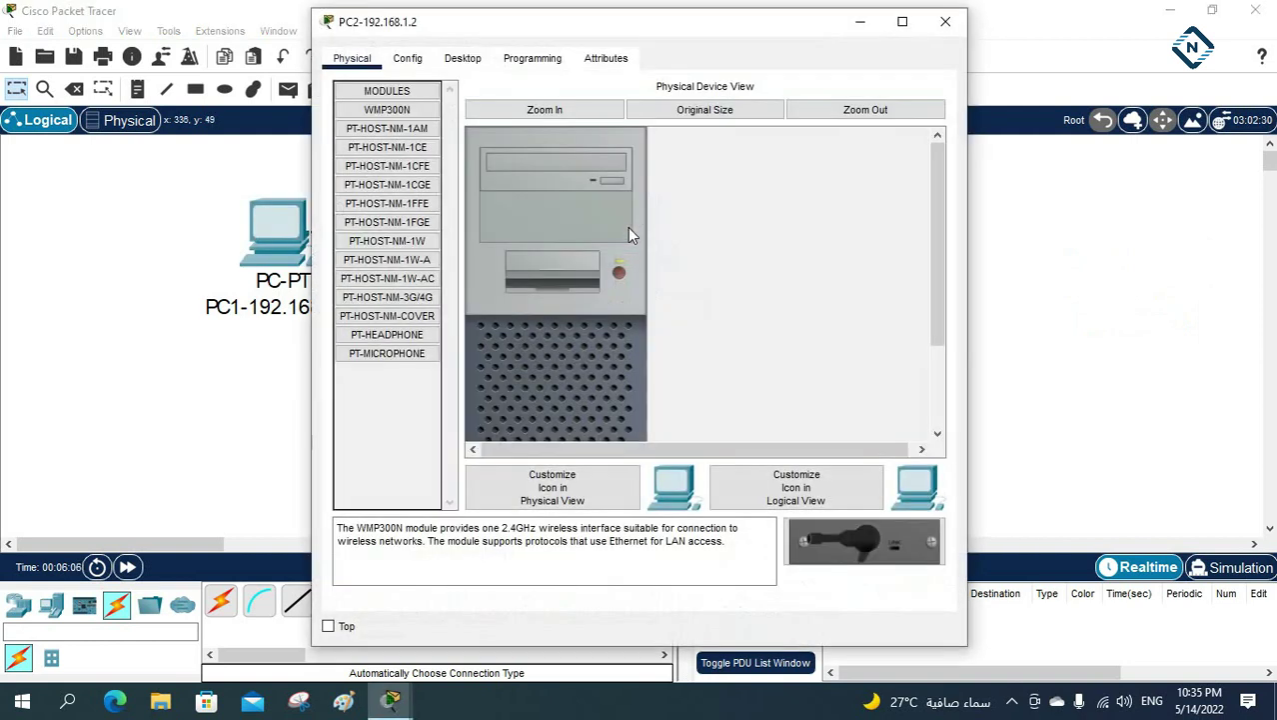
left_click(470, 62)
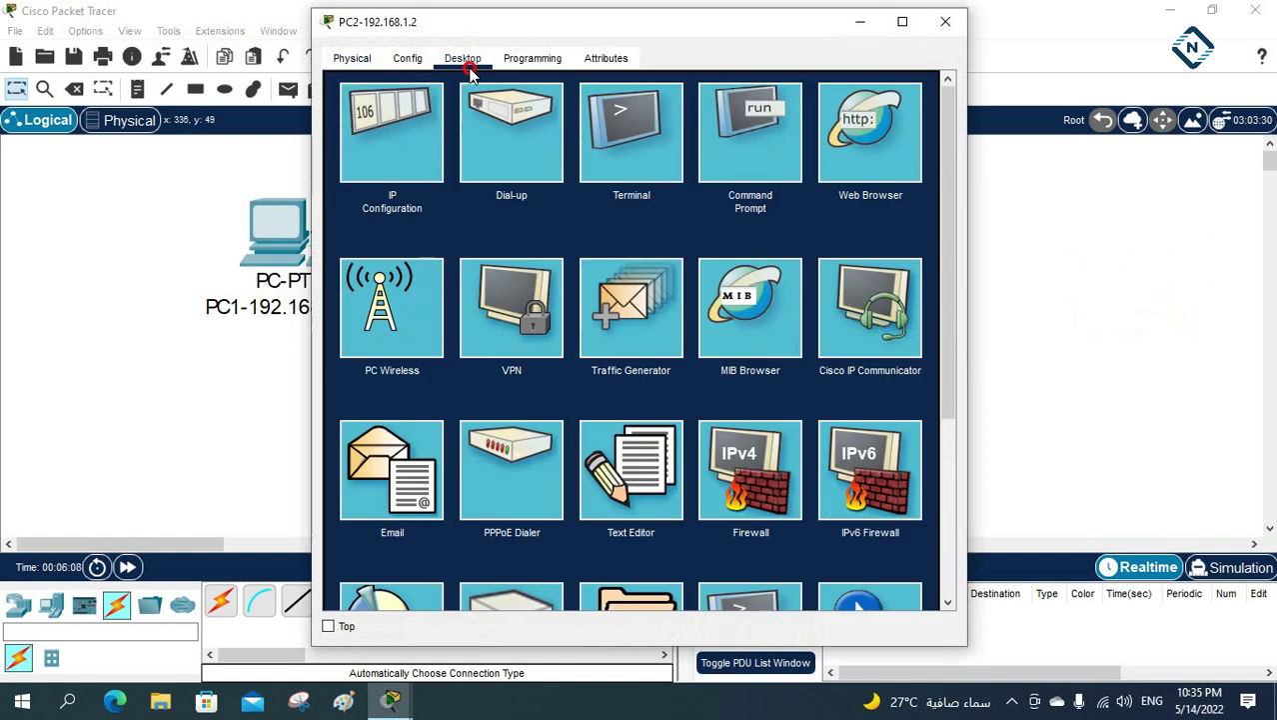
left_click(389, 140)
left_click(605, 183)
type("1")
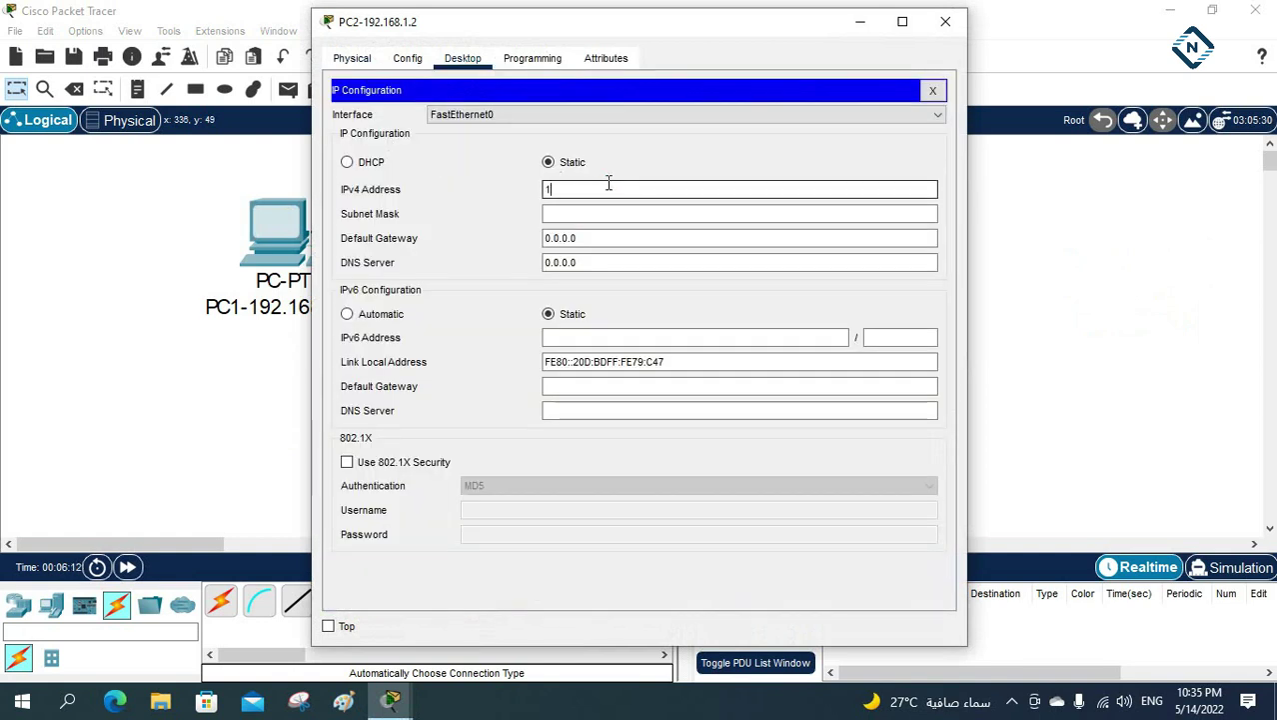
type("92.168.1.2")
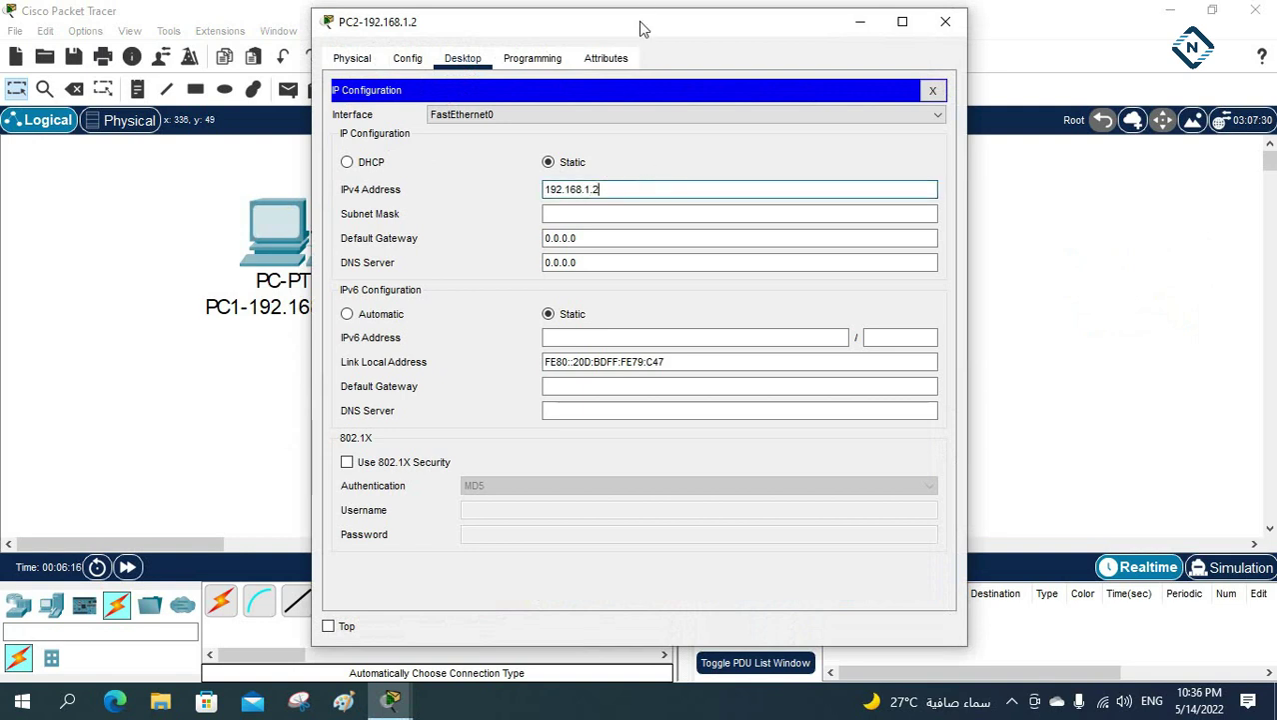
Auto-fill PC2's subnet mask 255.255.255.0 and close its configuration window.
left_click_drag(645, 14, 1103, 41)
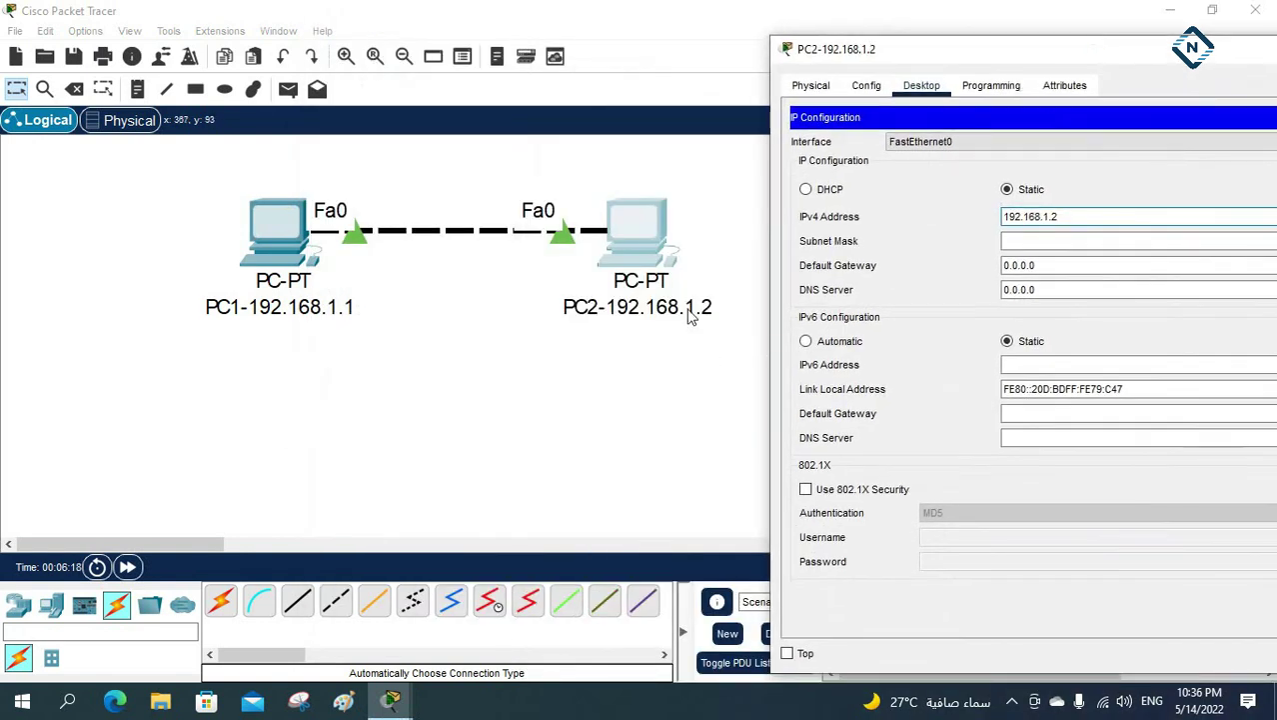
left_click(1050, 240)
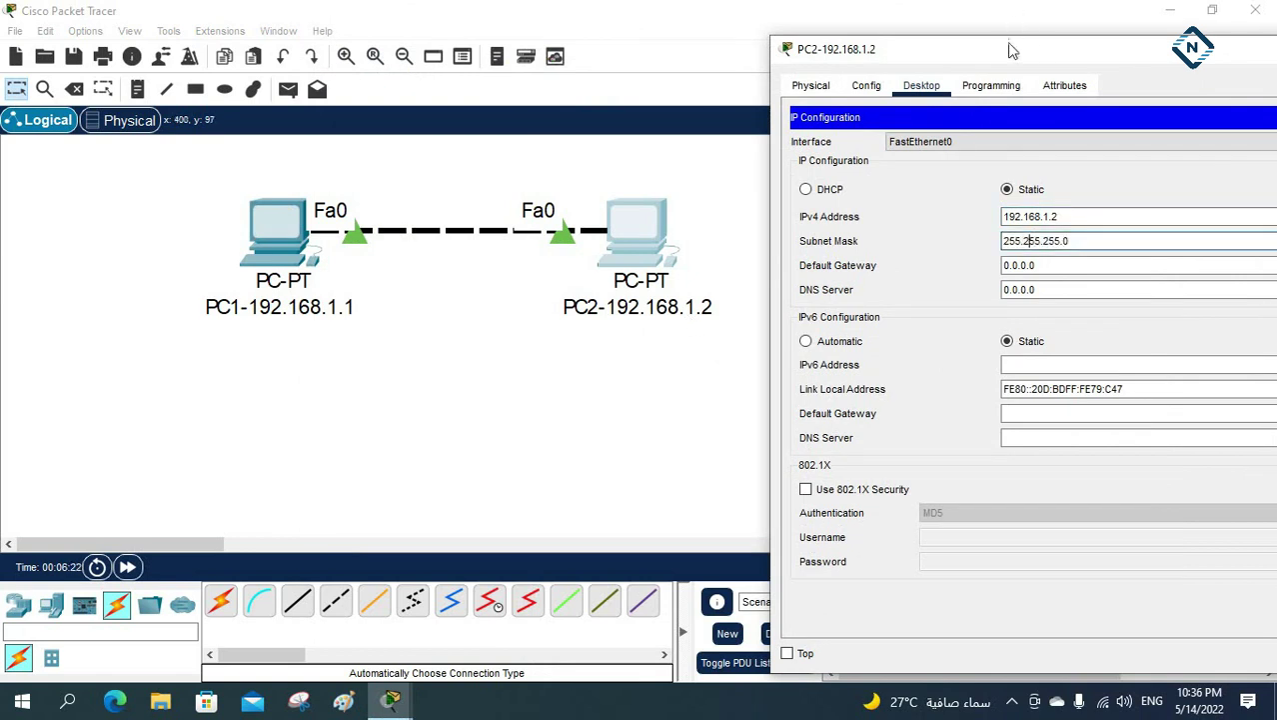
left_click_drag(1013, 52, 797, 64)
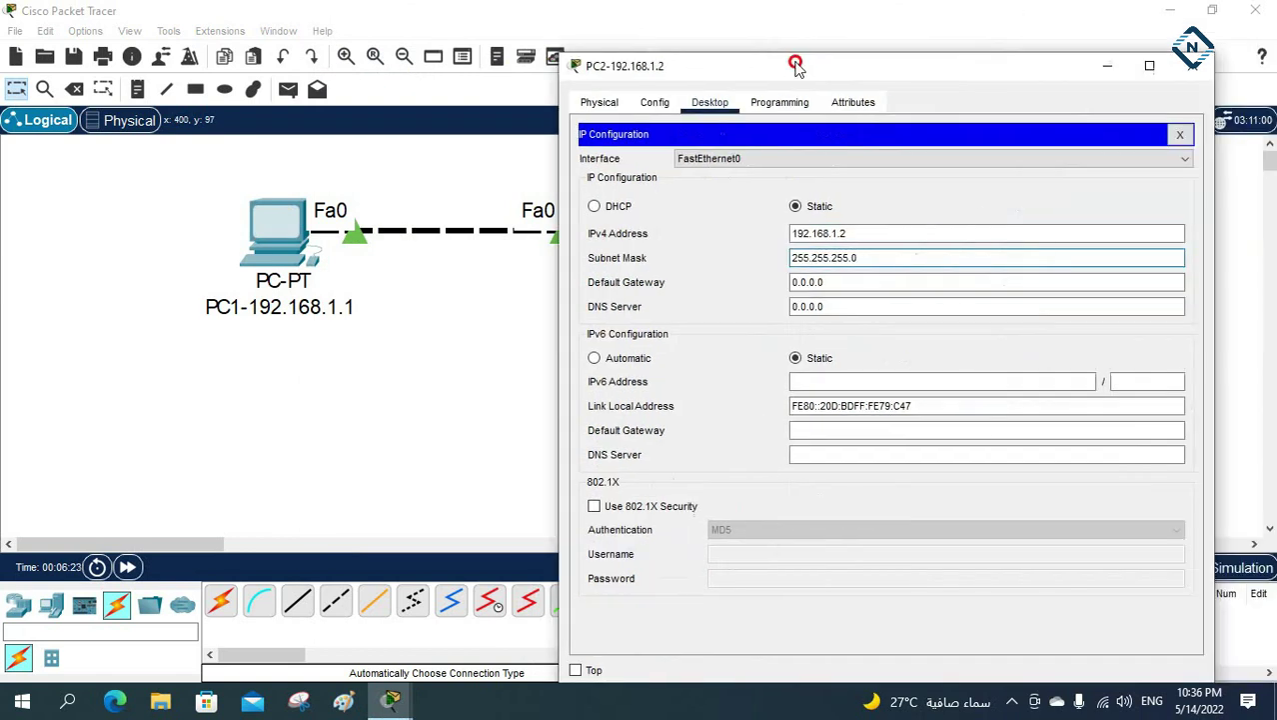
left_click(886, 261)
left_click_drag(886, 259, 765, 253)
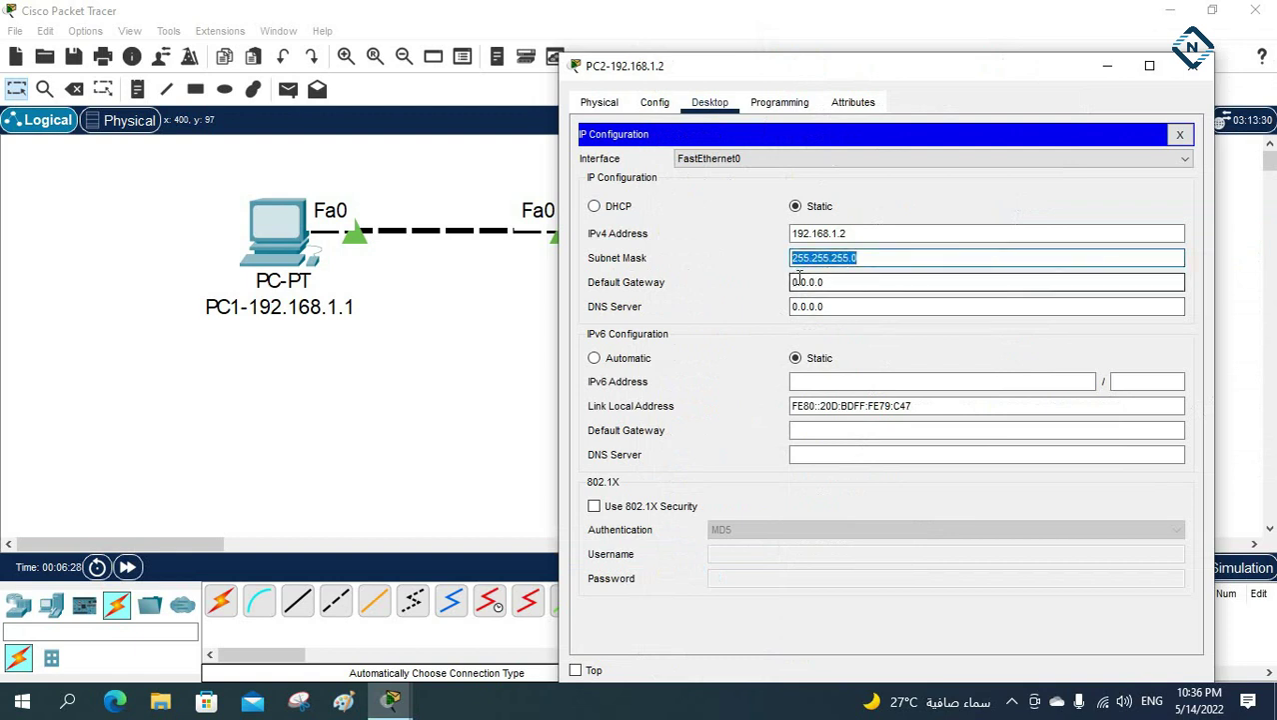
left_click(1192, 65)
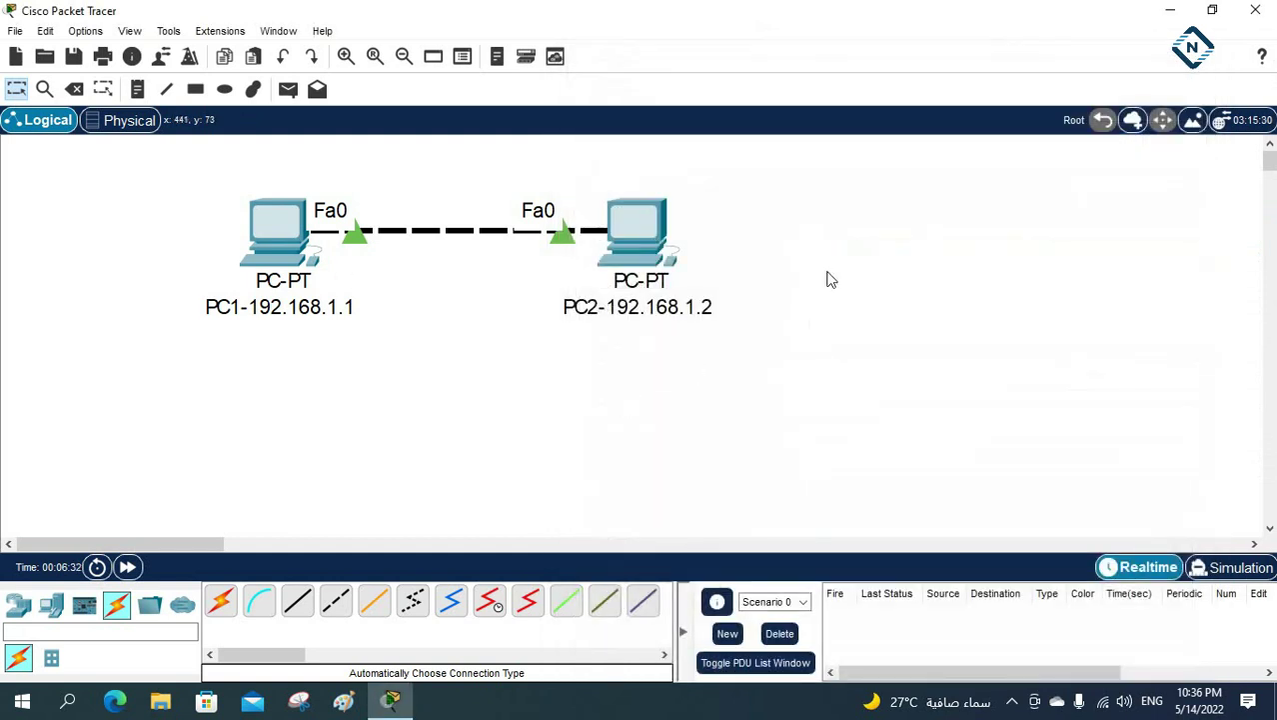
Open PC1's Desktop Command Prompt and move the window aside.
left_click(273, 232)
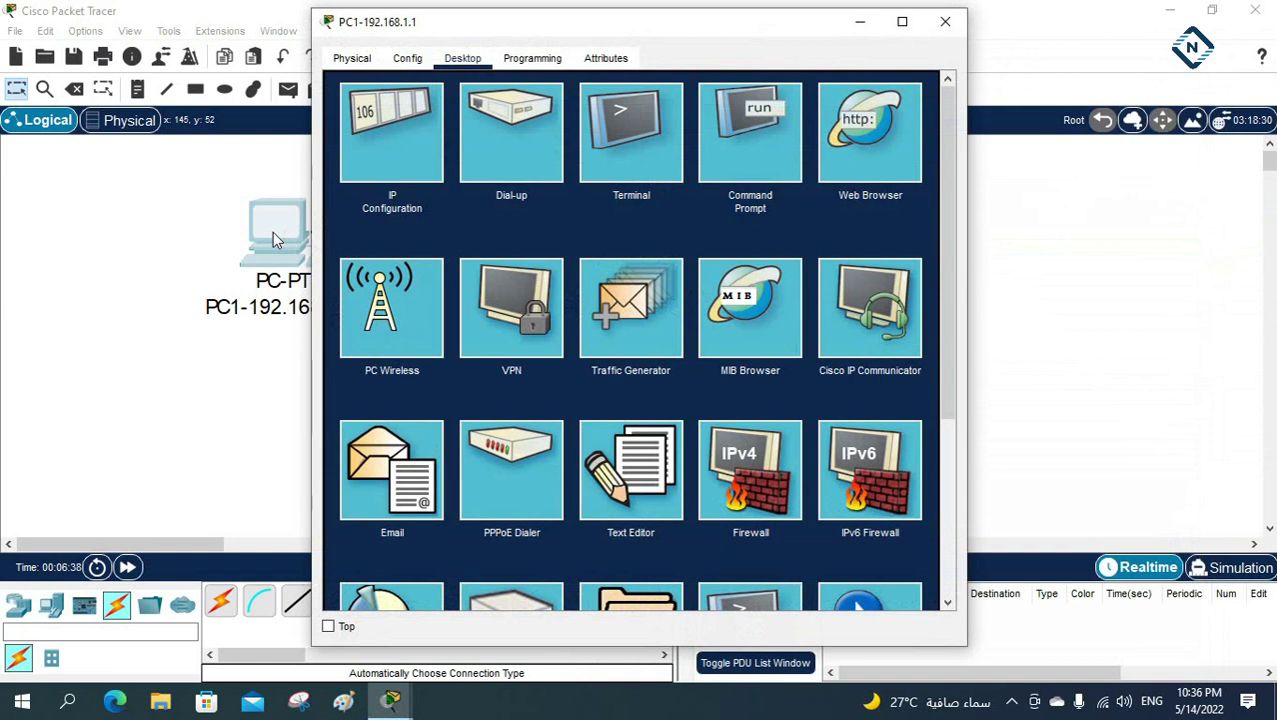
left_click(944, 21)
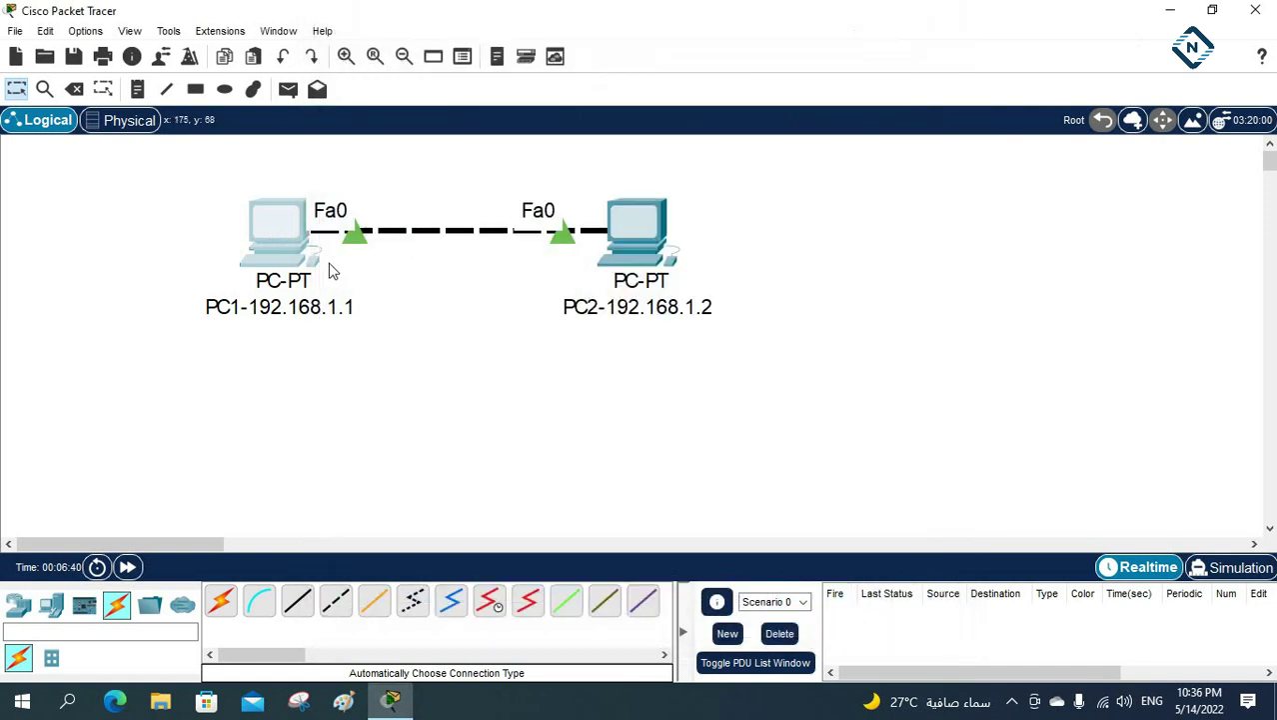
left_click(277, 241)
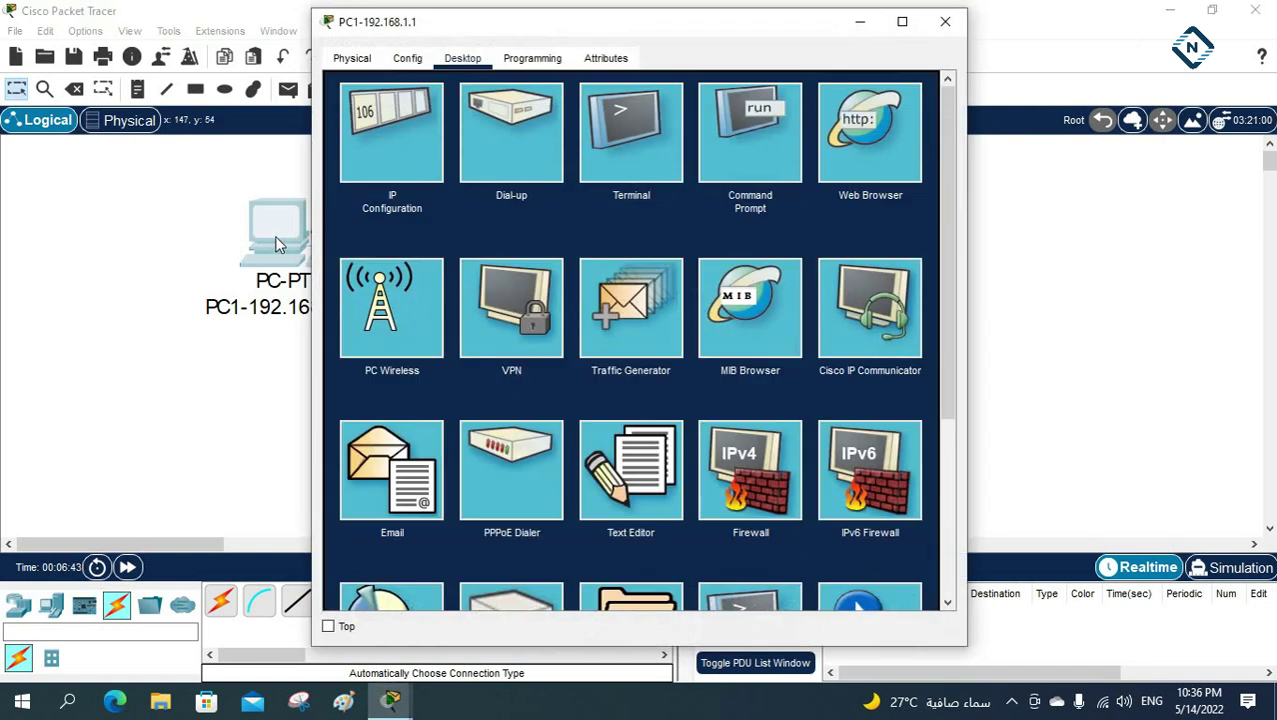
left_click(753, 209)
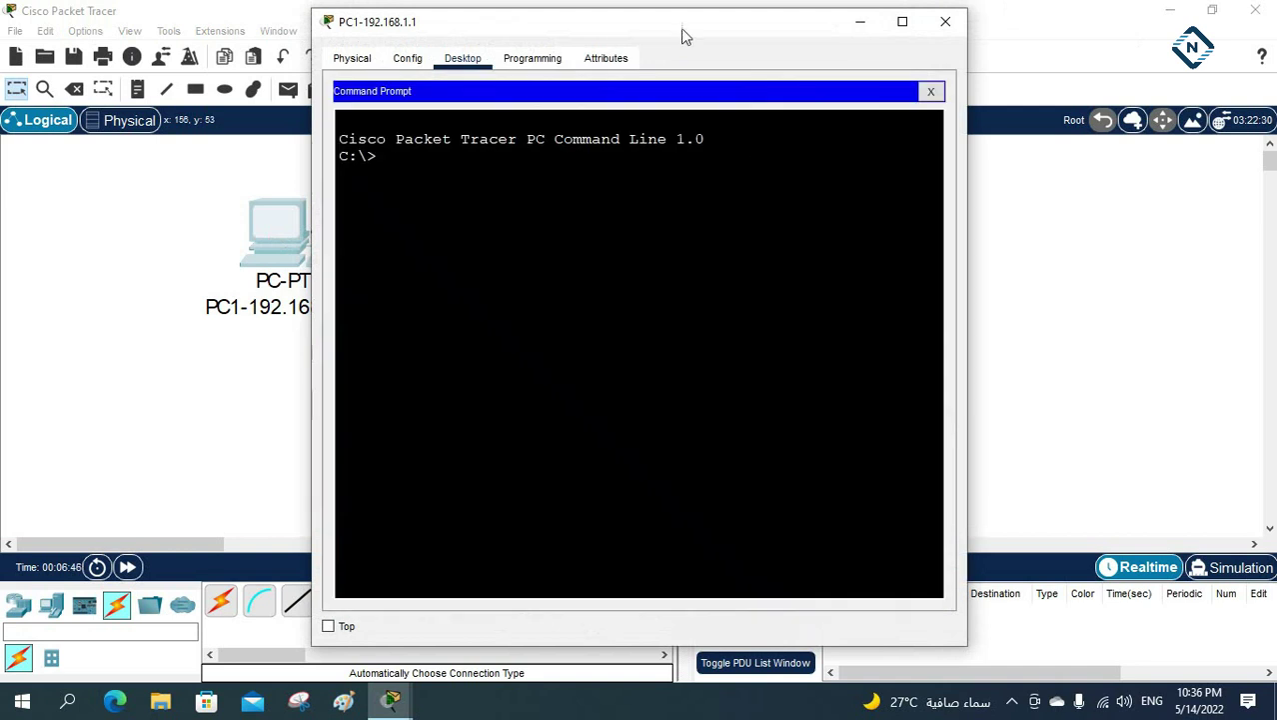
left_click_drag(684, 35, 1005, 347)
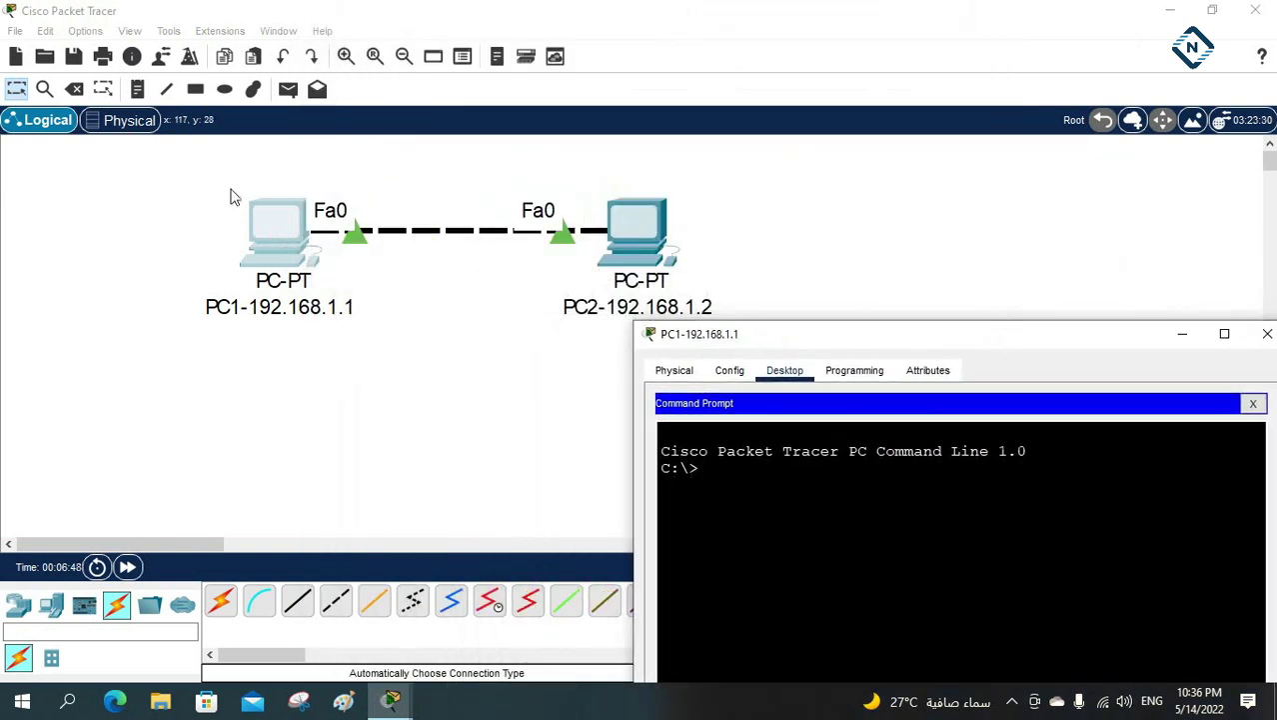
Shift both linked PCs toward the upper left and place PC1's prompt at top right.
left_click_drag(194, 176, 742, 365)
left_click_drag(649, 235, 456, 200)
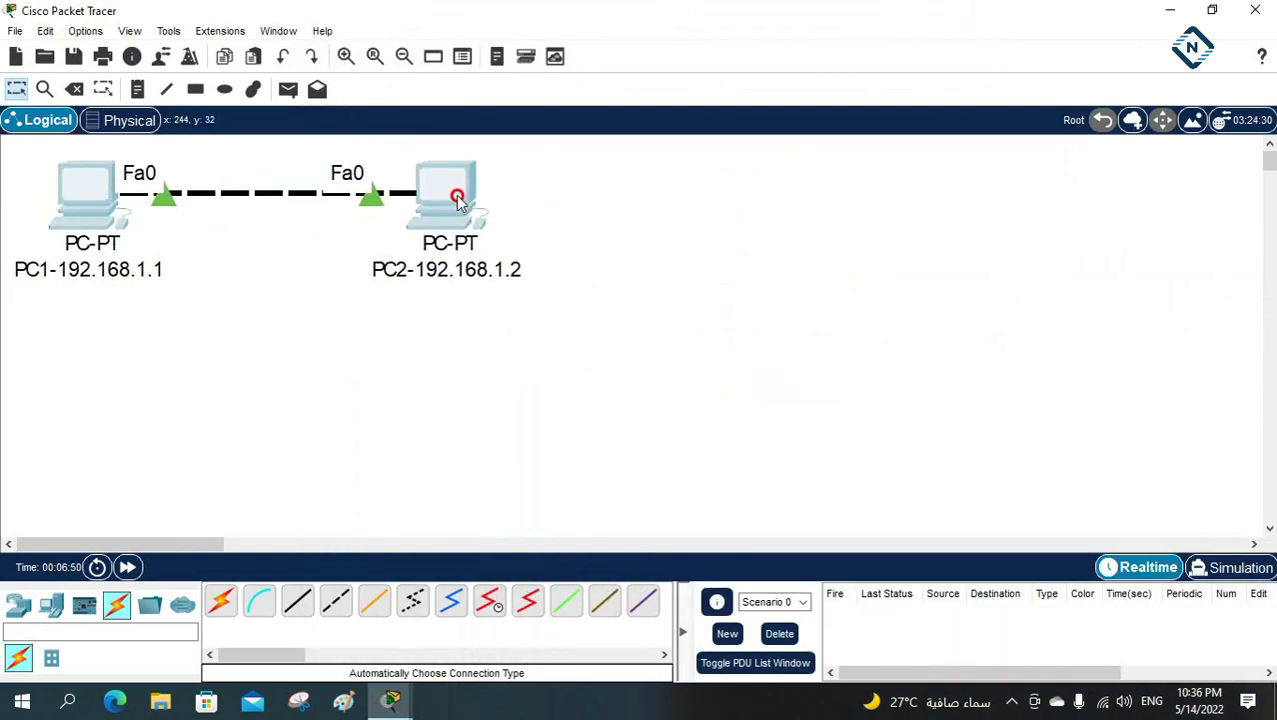
left_click(88, 212)
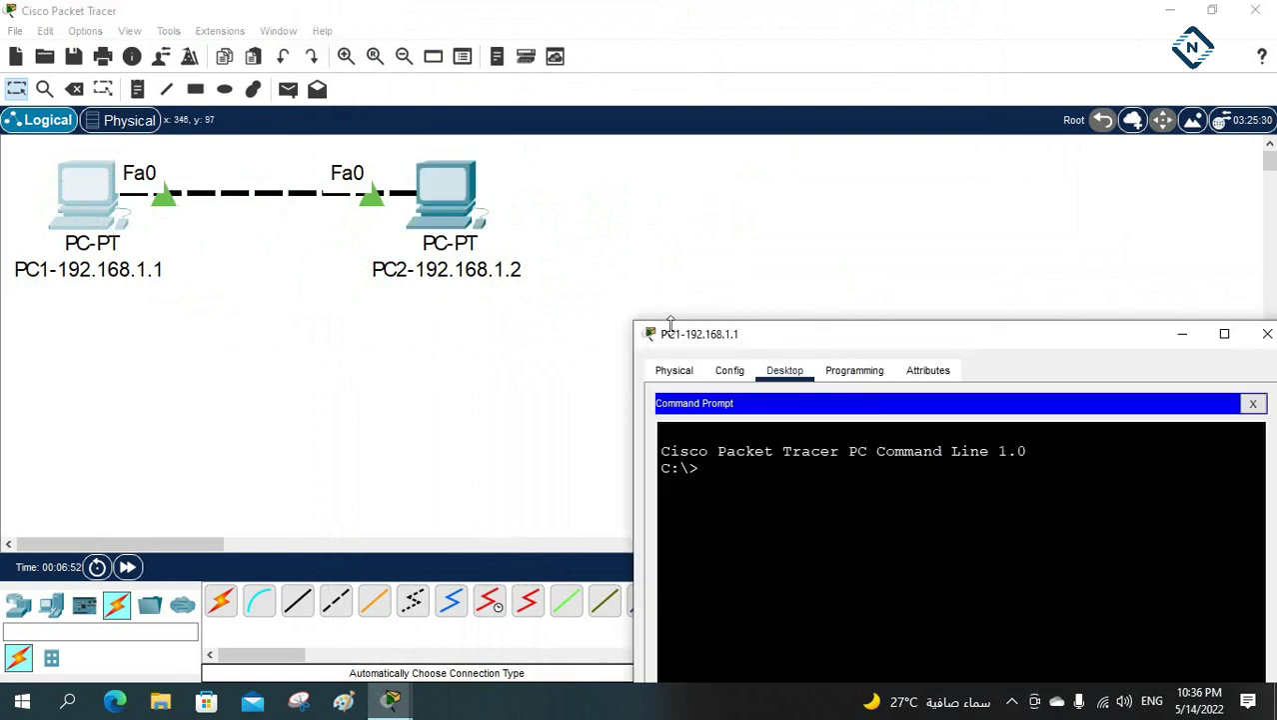
left_click_drag(729, 334, 722, 149)
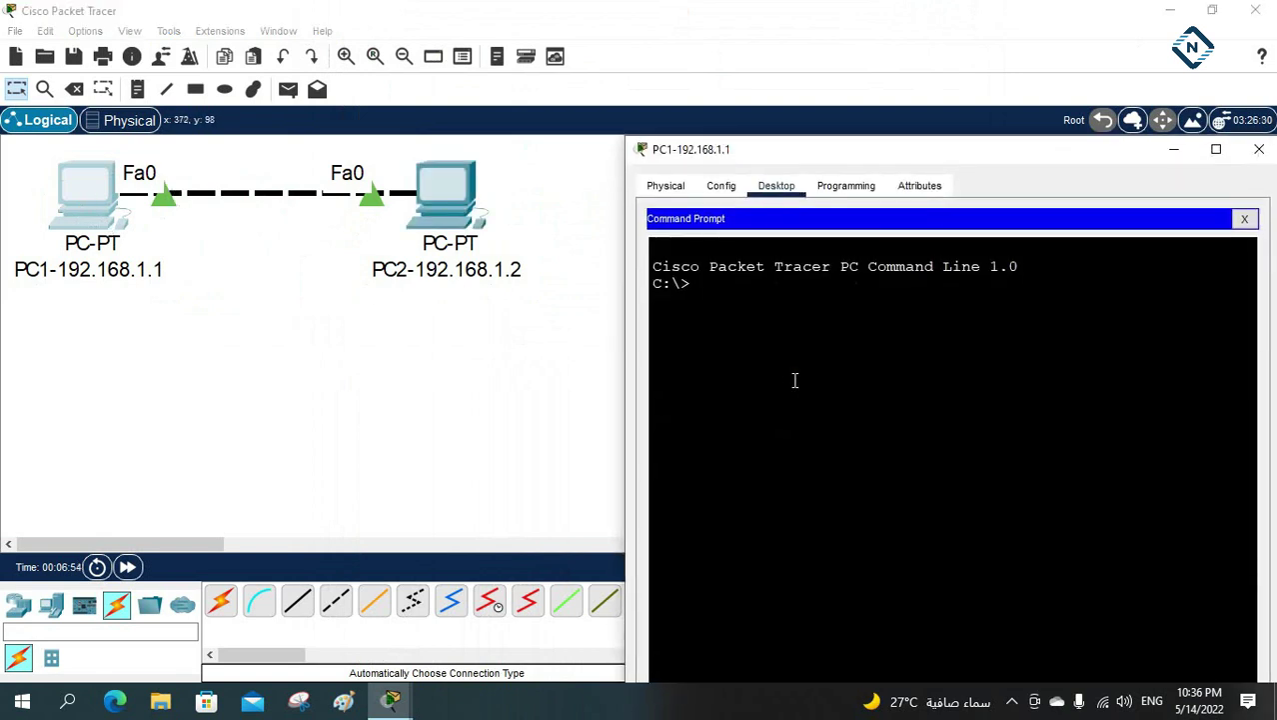
Run ipconfig on PC1 and highlight the 192.168.1.1 address and 255.255.255.0 mask lines.
type("if")
key("BackSpace")
key("BackSpace")
type("pconfig")
key("Return")
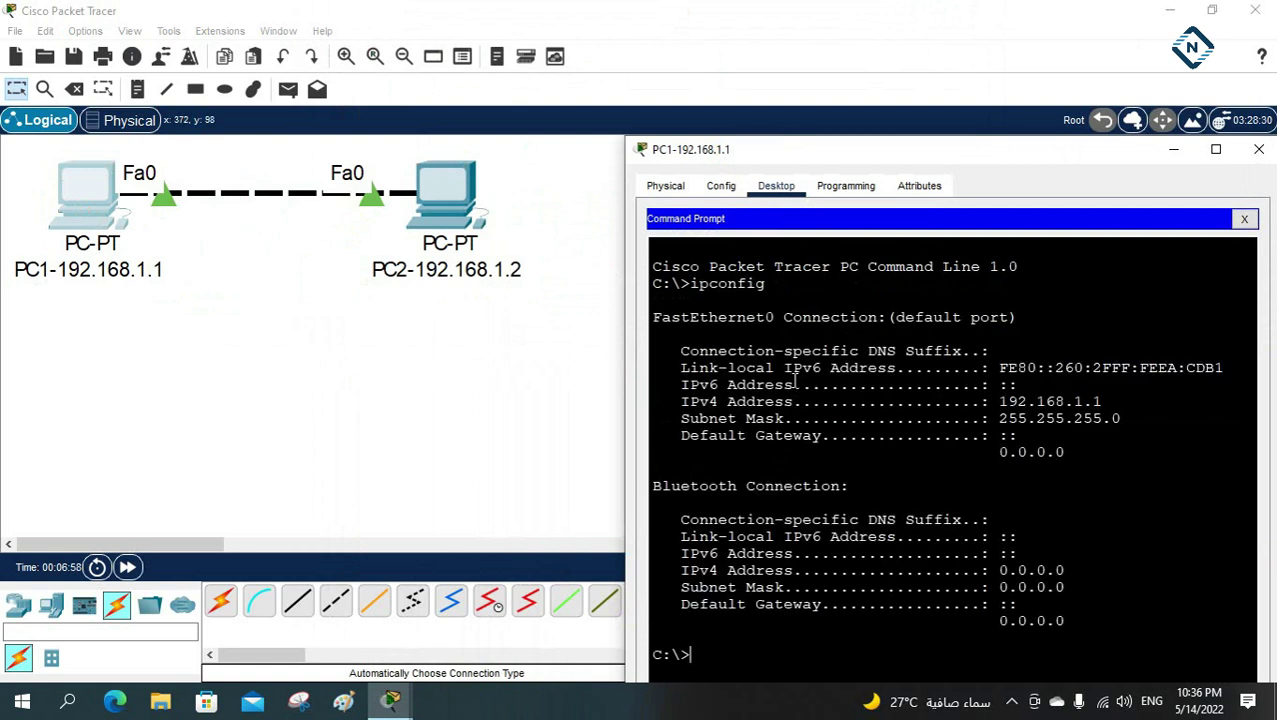
left_click_drag(1139, 413, 680, 408)
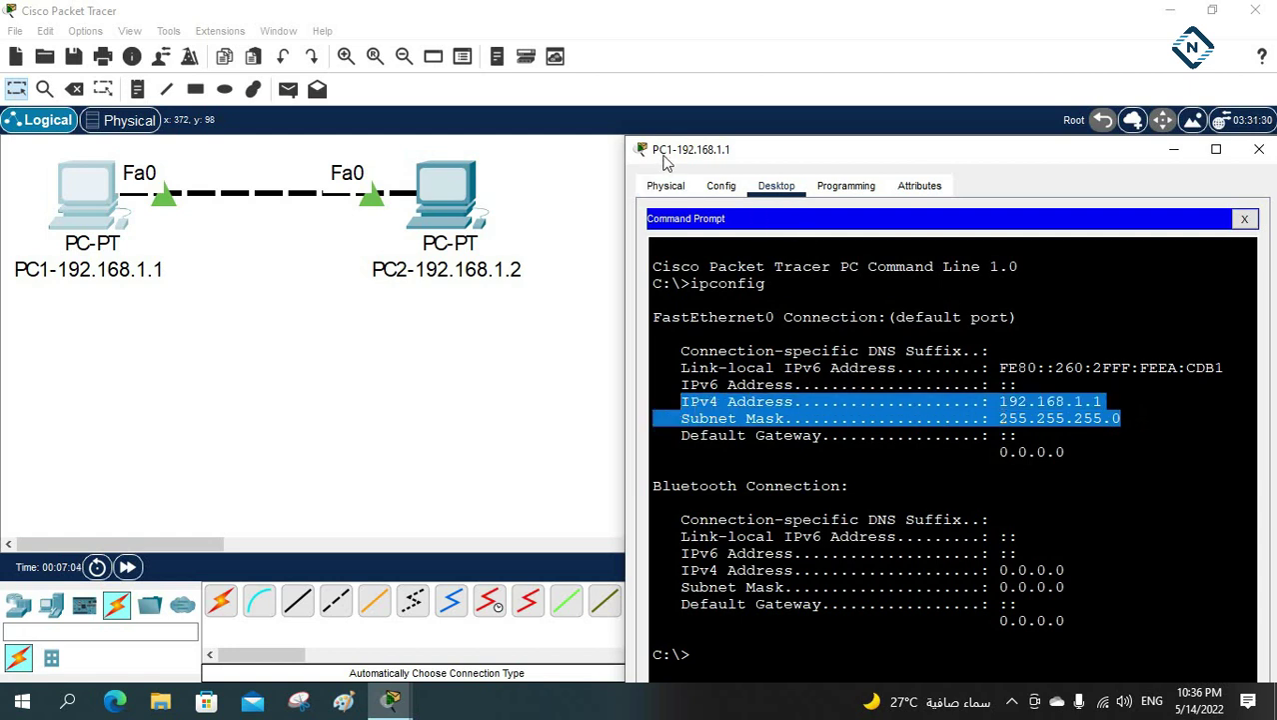
left_click(1127, 437)
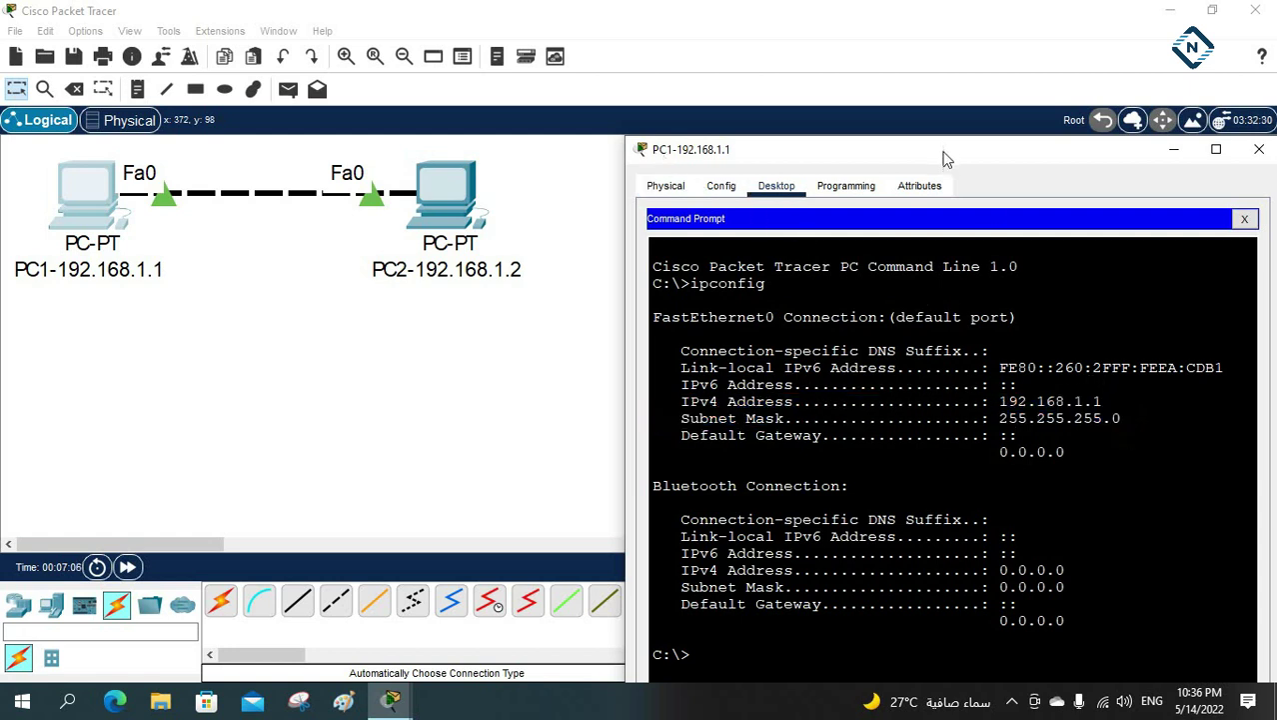
left_click_drag(944, 156, 947, 118)
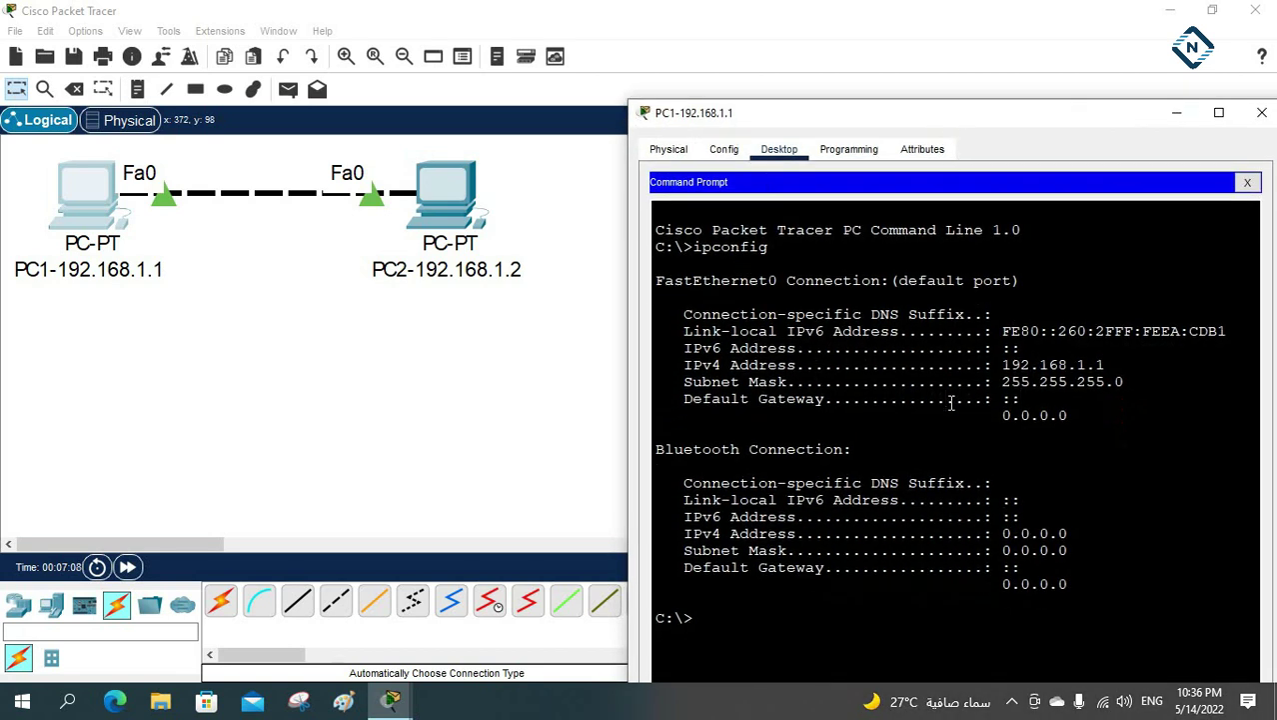
Ping 192.168.1.2 from PC1's command prompt and view the replies.
type("ping ")
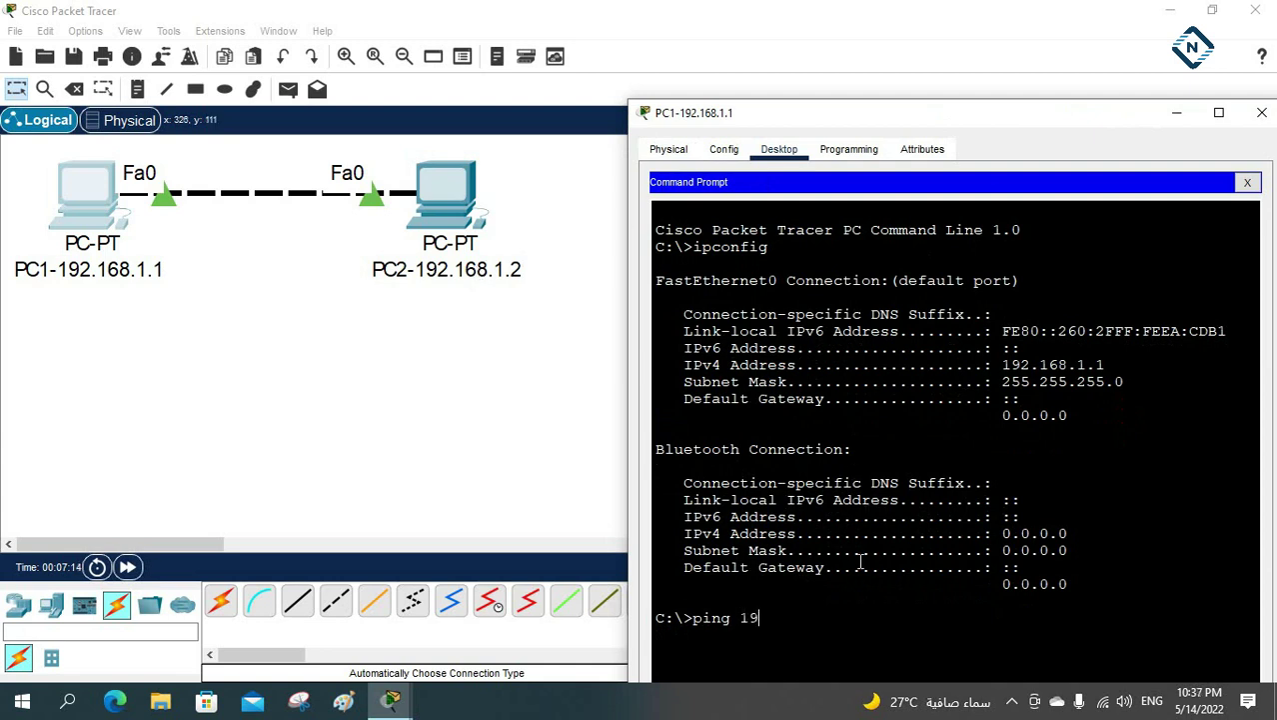
type("192.168.1.2")
key("Return")
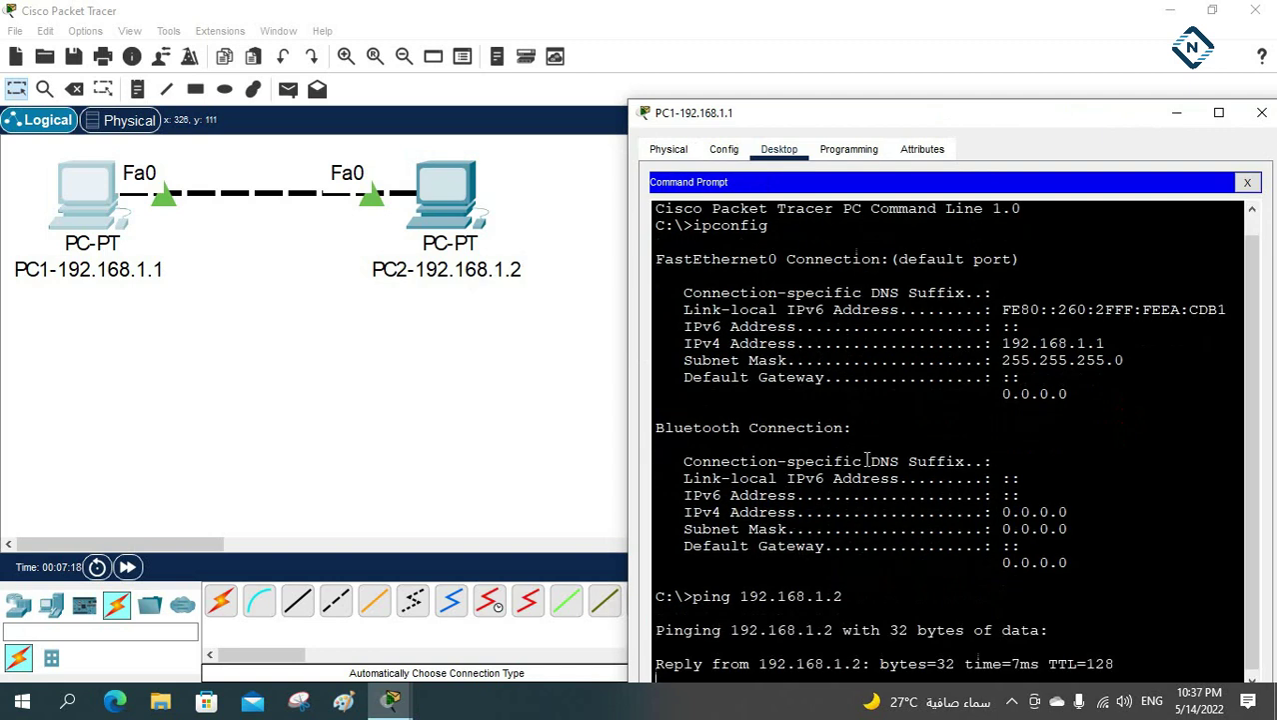
left_click_drag(927, 111, 923, 58)
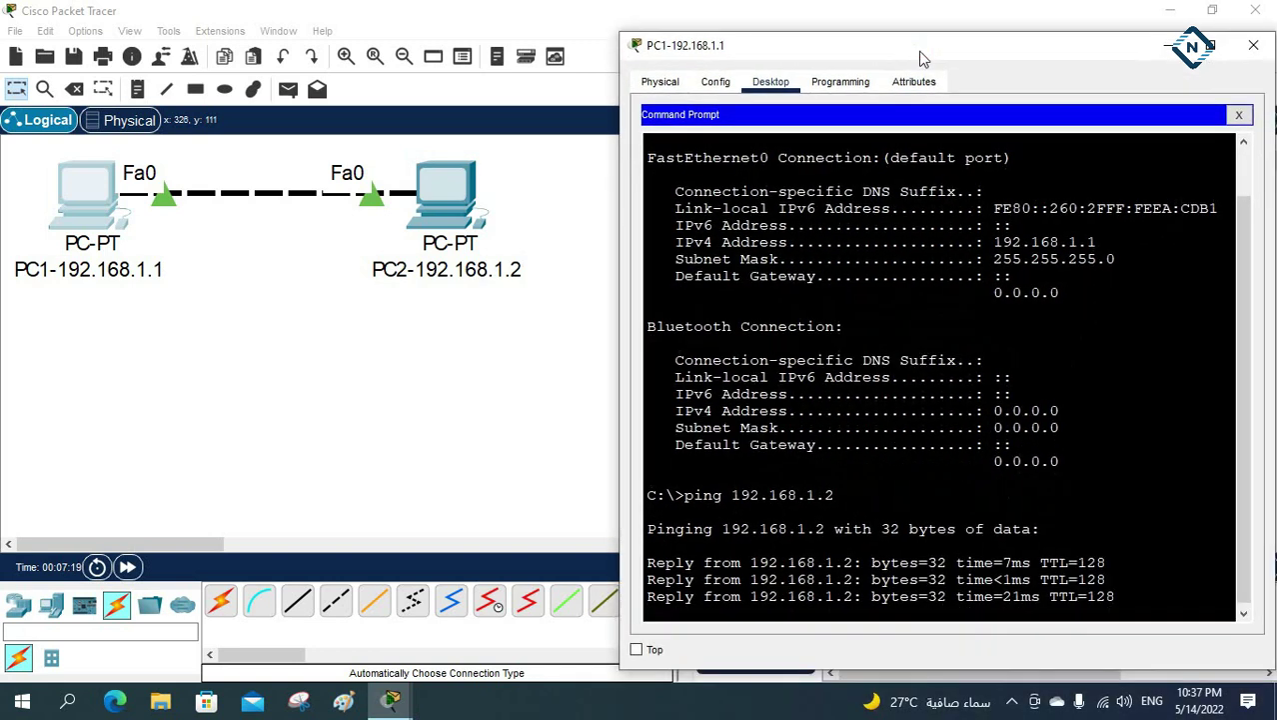